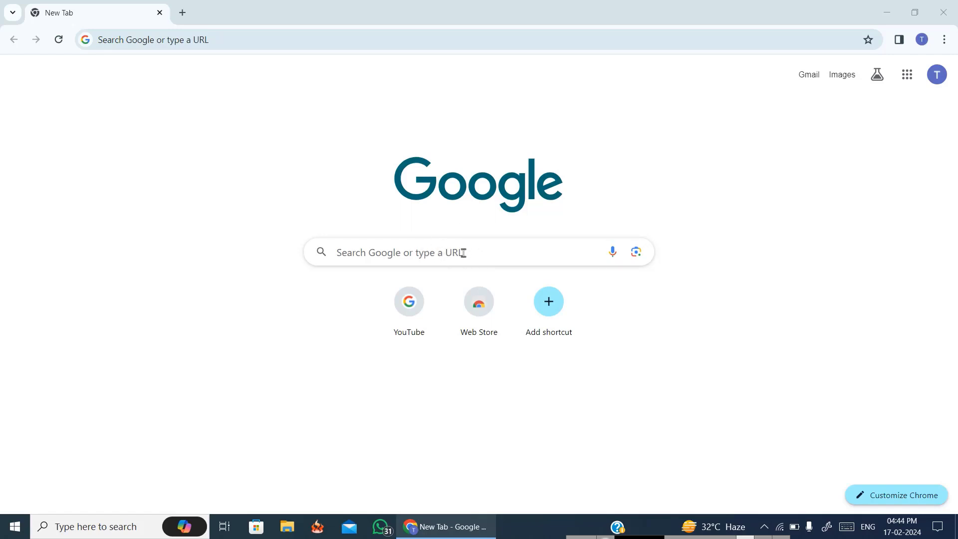
Sign out of the Google account, then sign back in to the same account by entering its password.
left_click(937, 79)
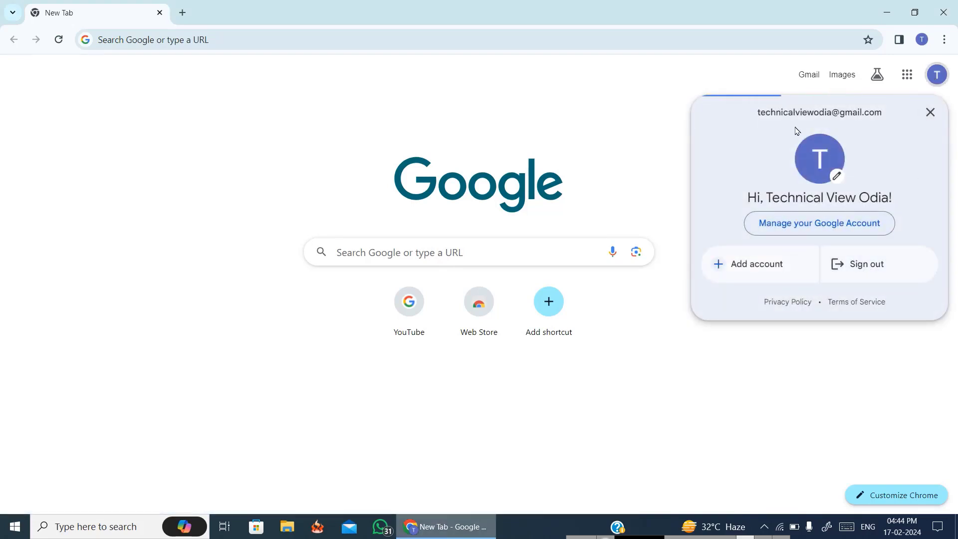
left_click(865, 273)
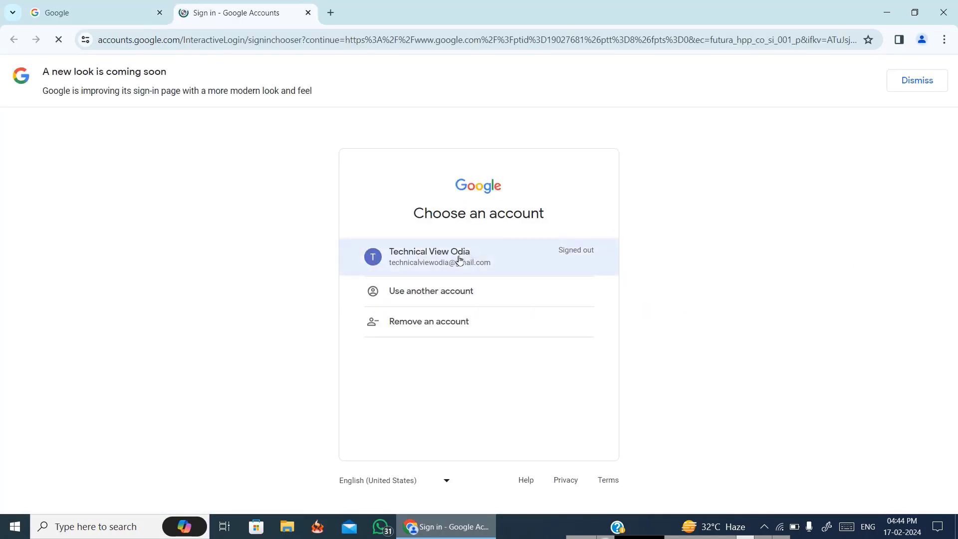
left_click(460, 259)
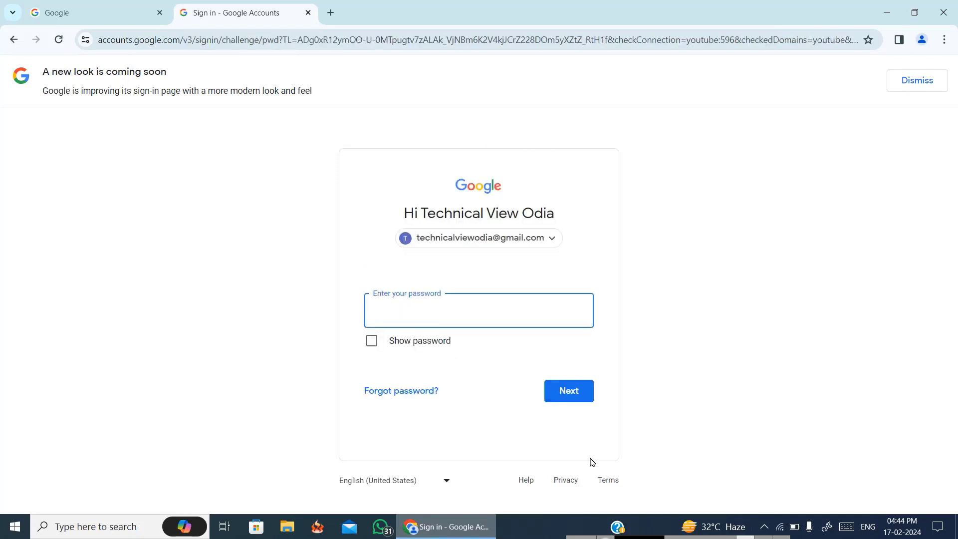
type("••••••••••")
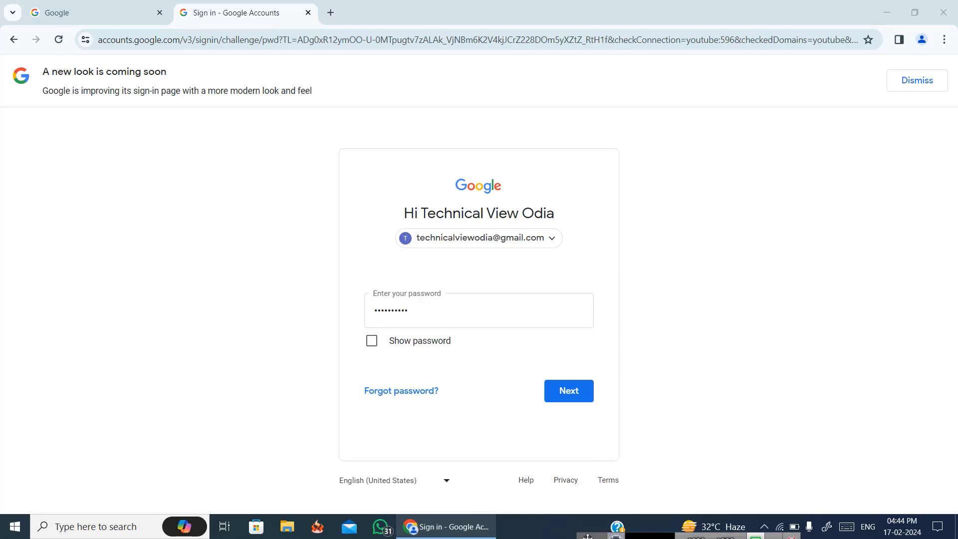
left_click(566, 392)
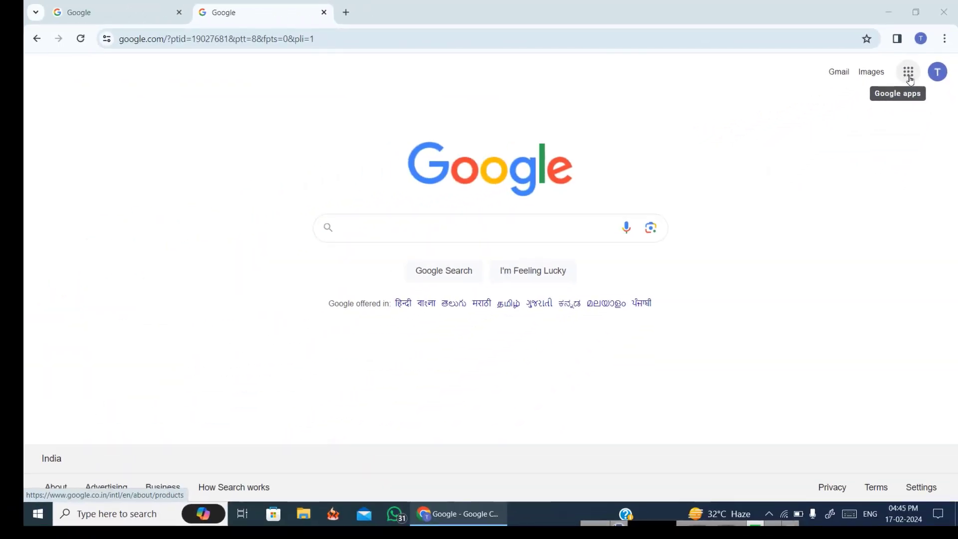
Open Google Sheets from the list of Google apps.
left_click(908, 75)
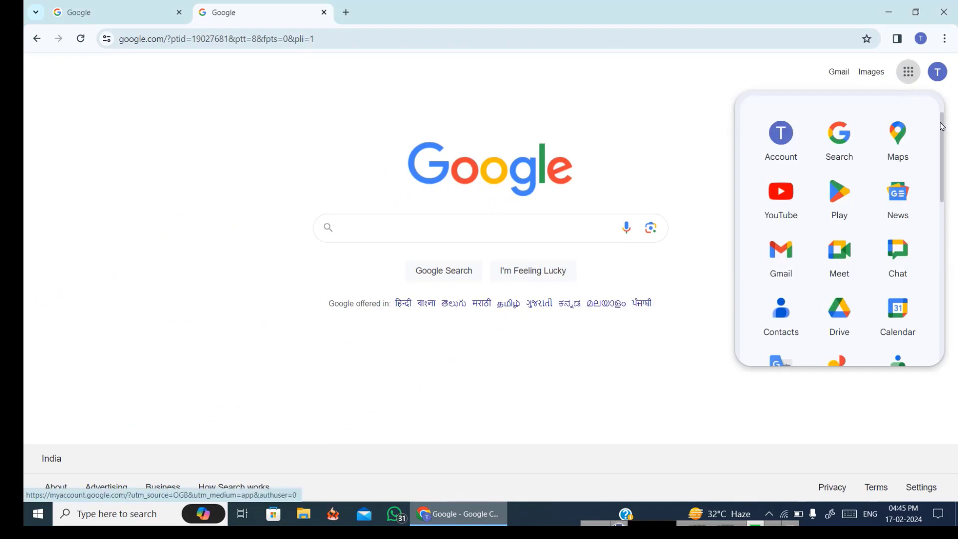
left_click_drag(943, 127, 947, 147)
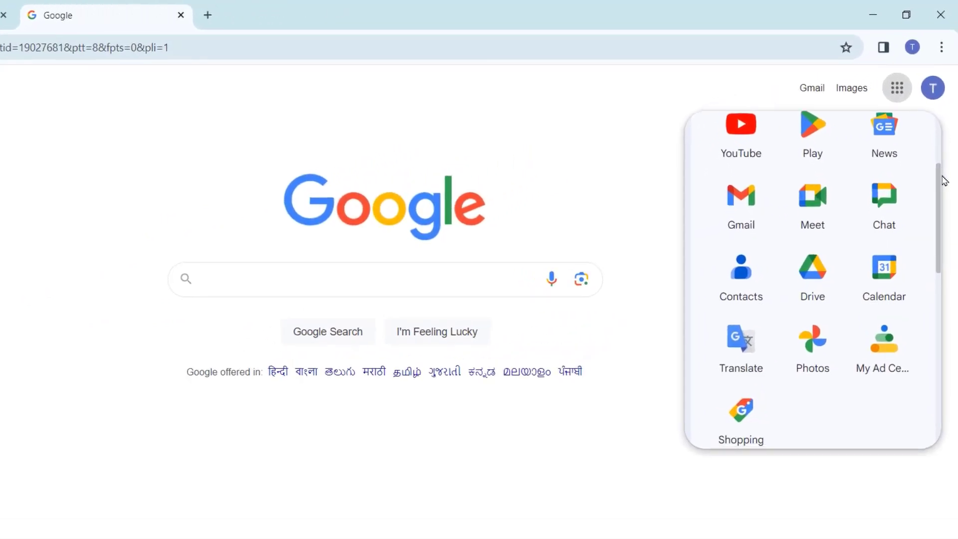
left_click_drag(945, 181, 925, 278)
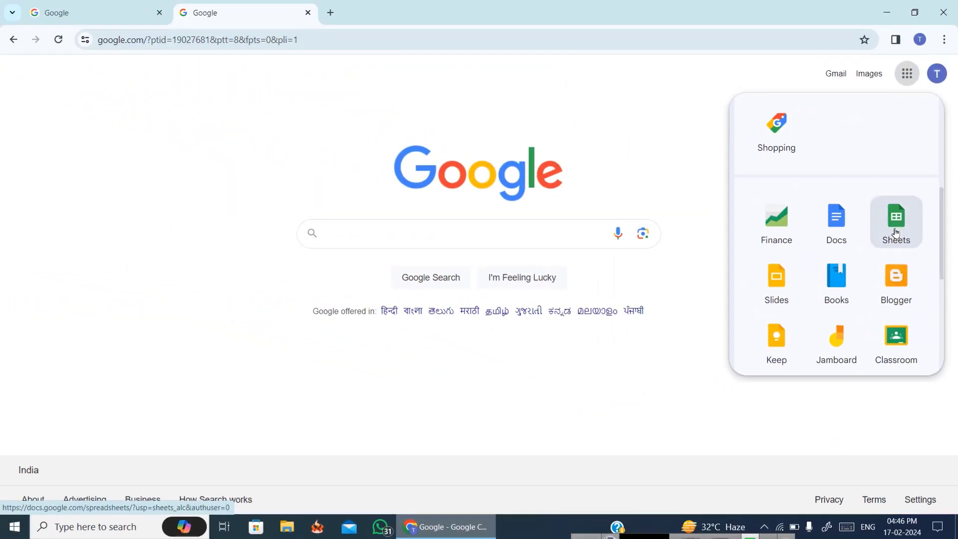
left_click(897, 233)
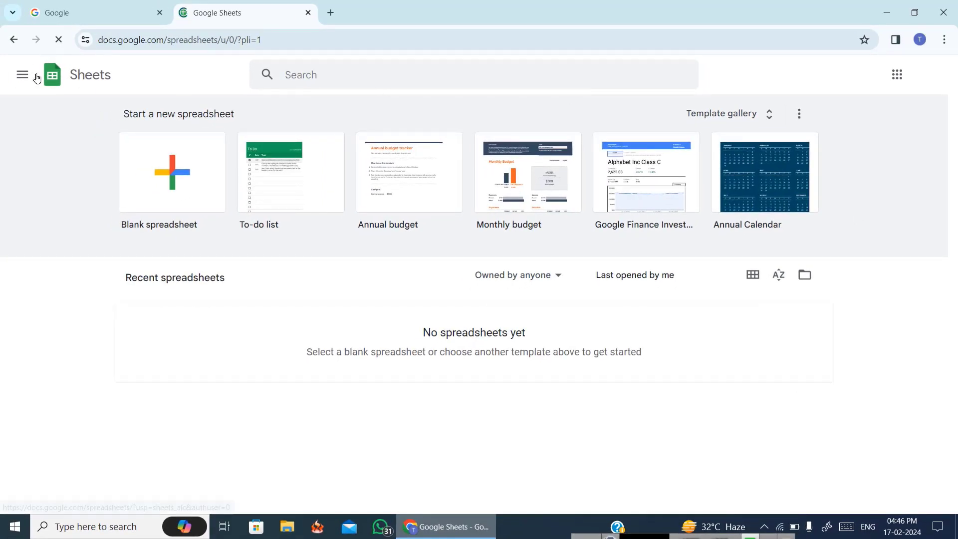
Return to the Google start page, open Google Drive, and start a new Google Sheets file from there.
left_click(13, 39)
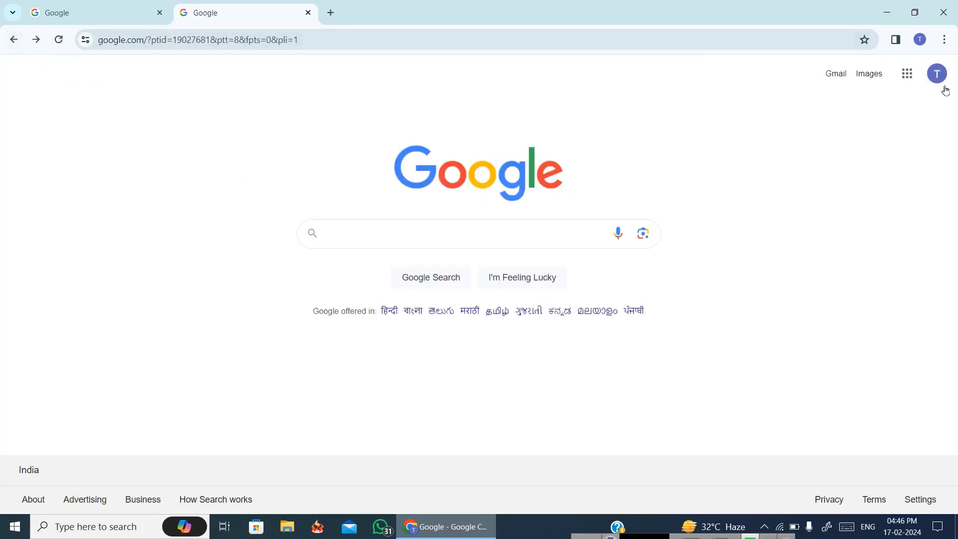
left_click(907, 76)
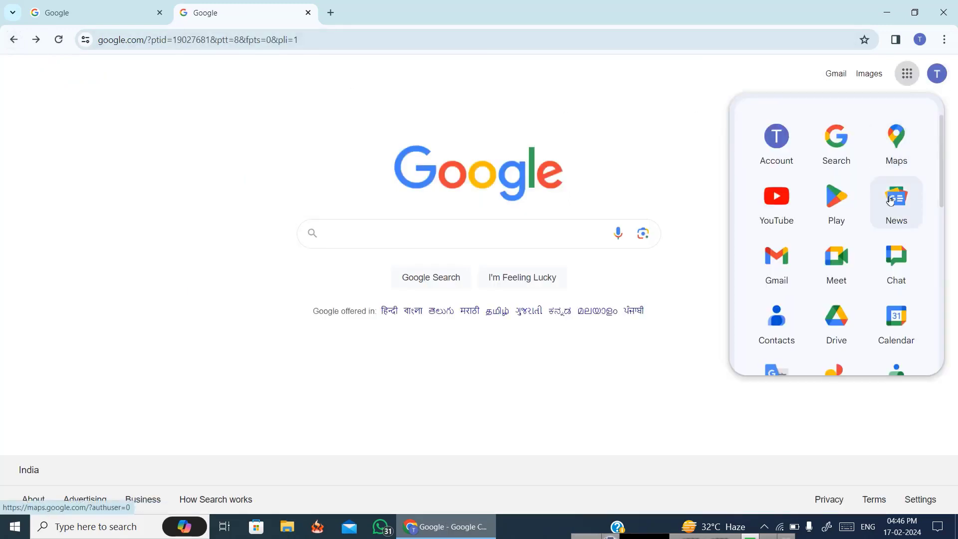
left_click(837, 333)
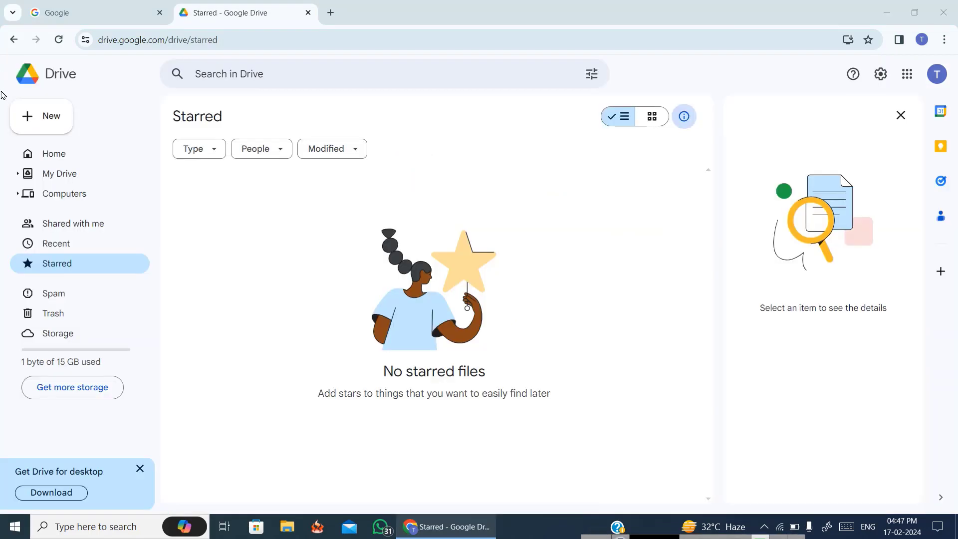
left_click(41, 120)
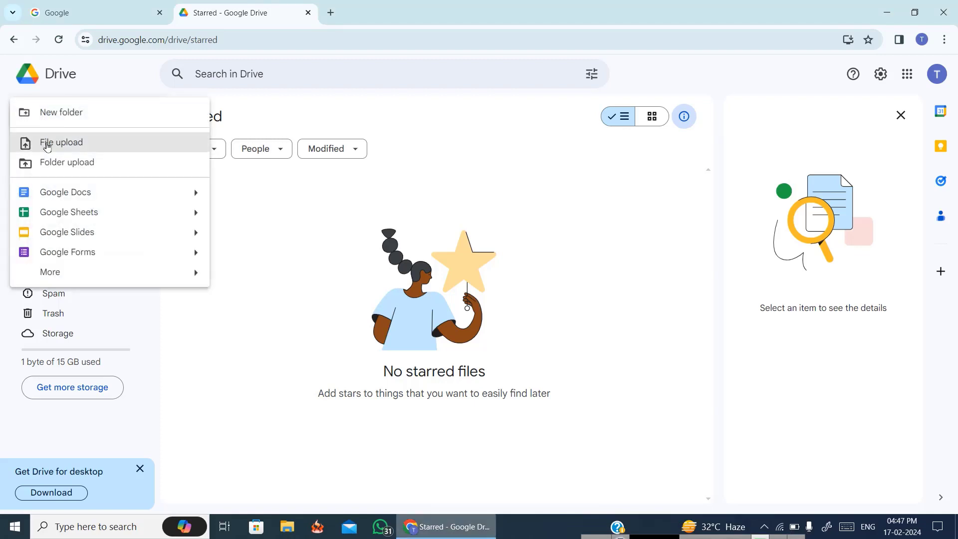
left_click(67, 213)
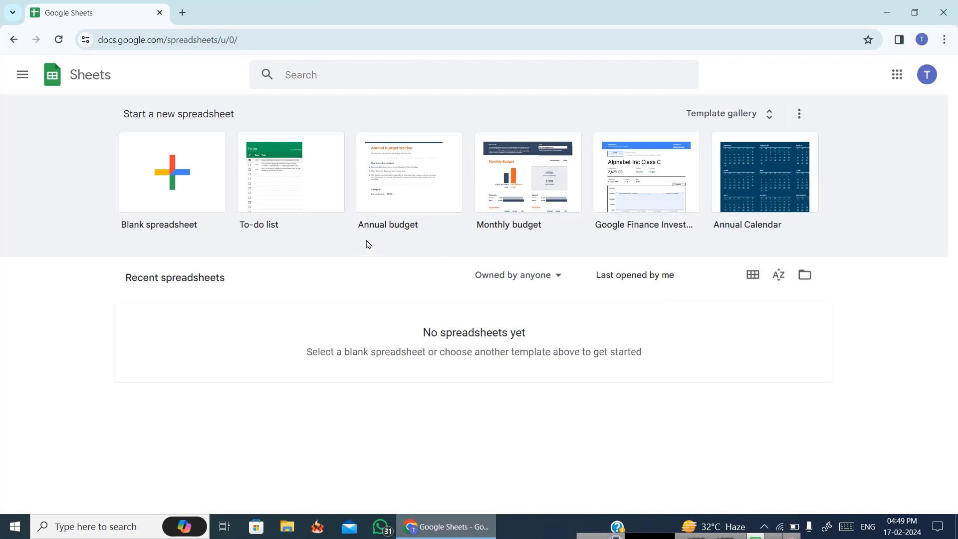
Open the Weekly time sheet template from the Work section of the template gallery and return to the gallery.
left_click(770, 117)
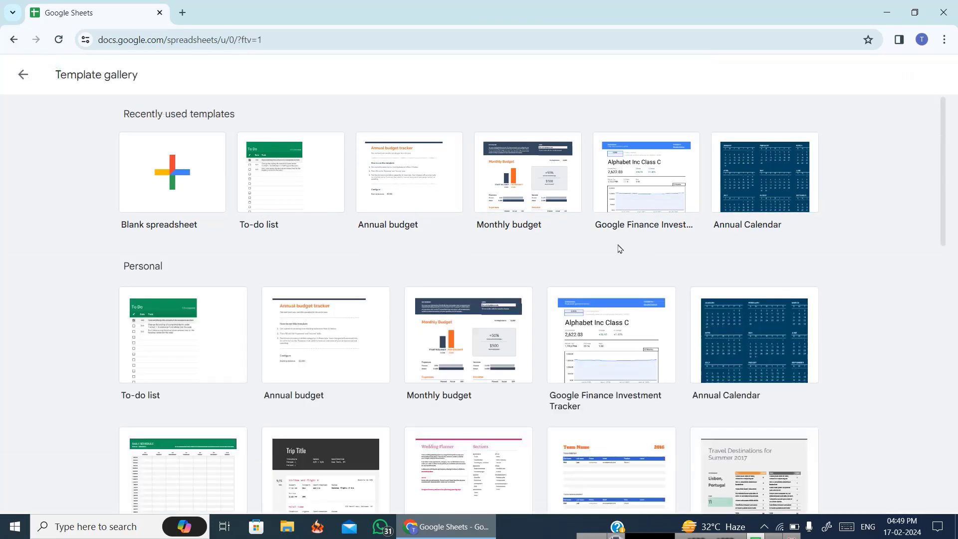
scroll(620, 249, "down", 7)
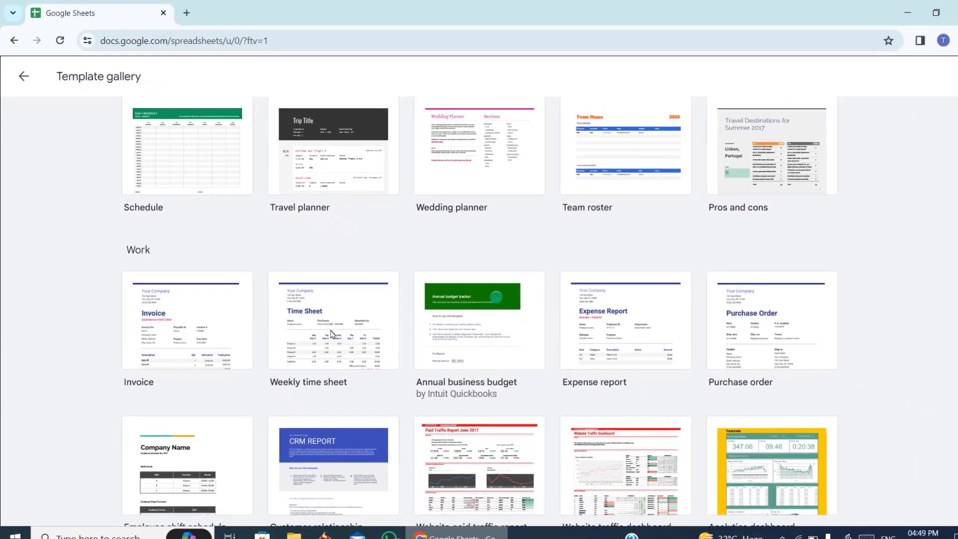
left_click(332, 333)
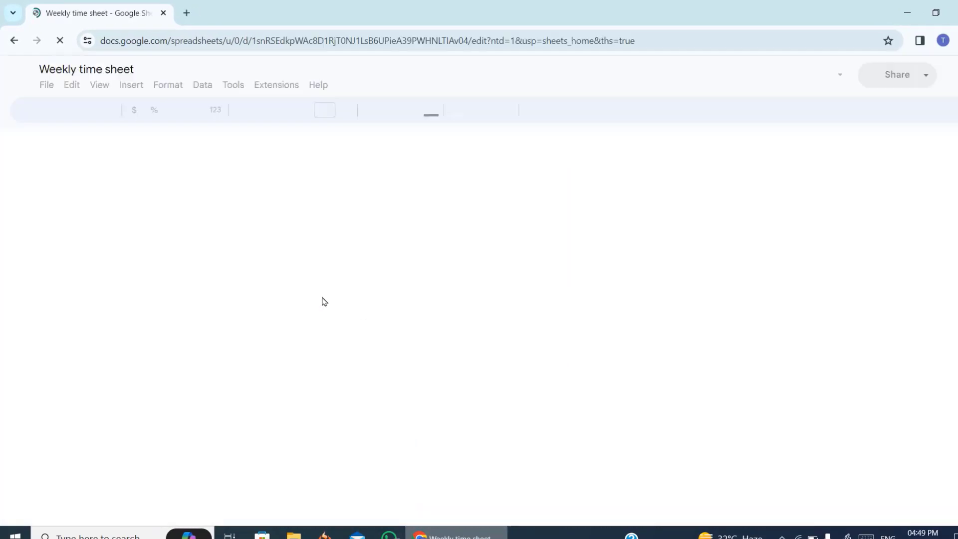
key("alt+Left")
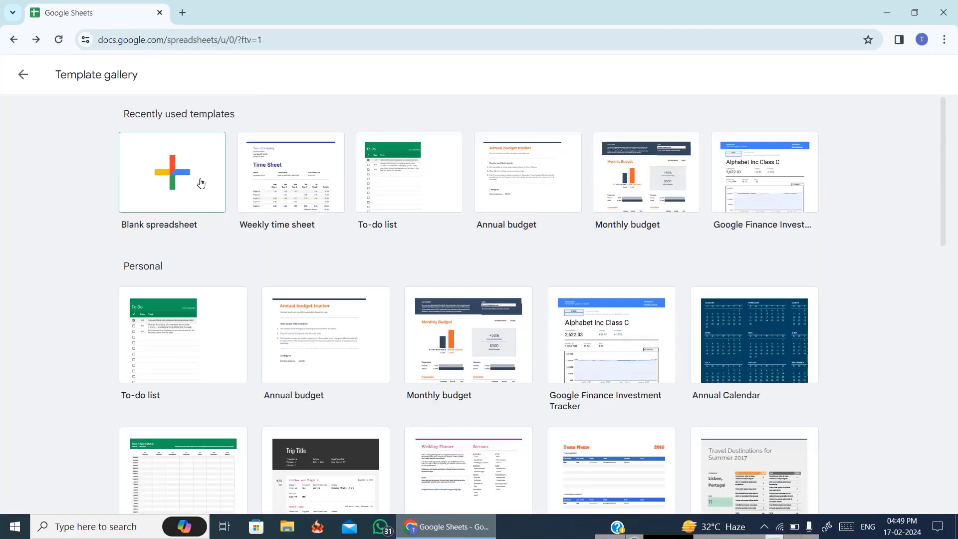
Create a blank spreadsheet and jump to cell A5 by entering its cell reference.
left_click(182, 182)
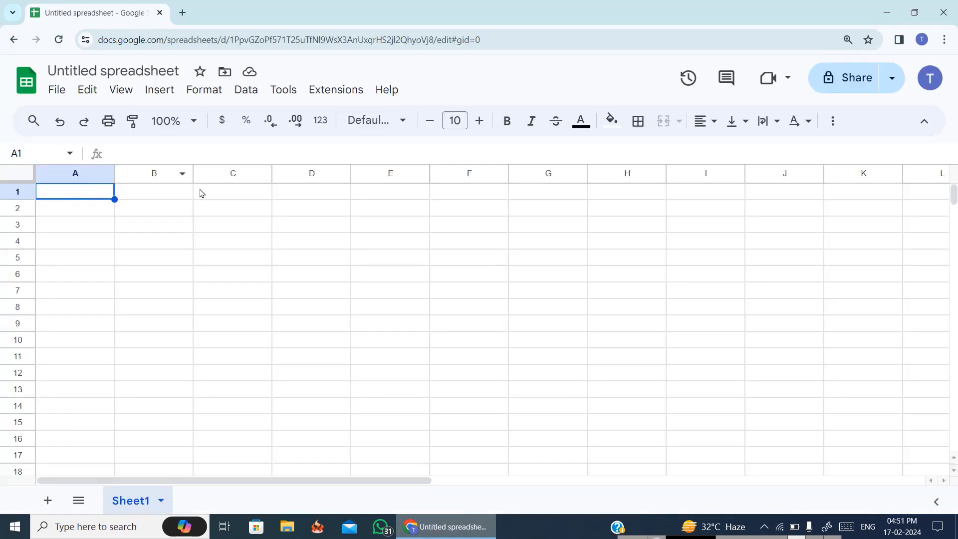
left_click(311, 215)
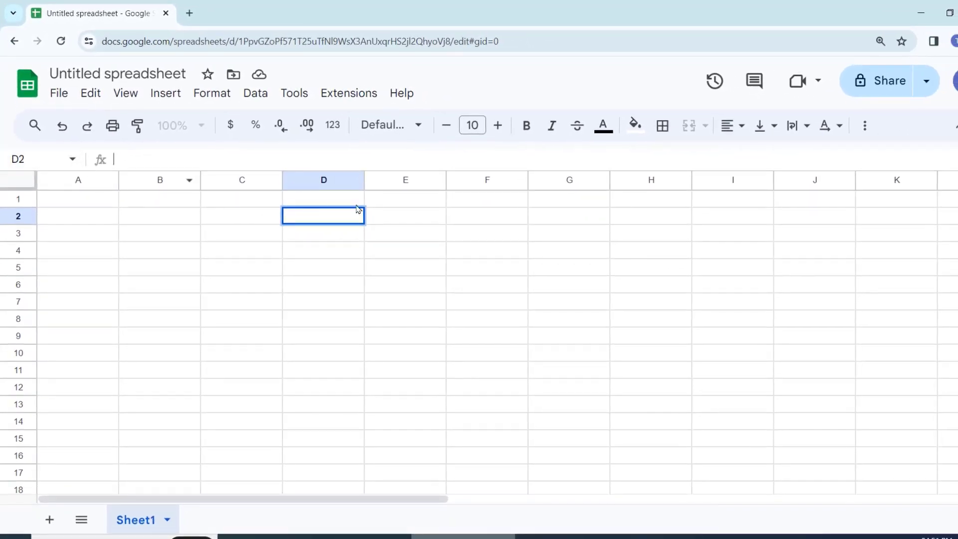
left_click(32, 160)
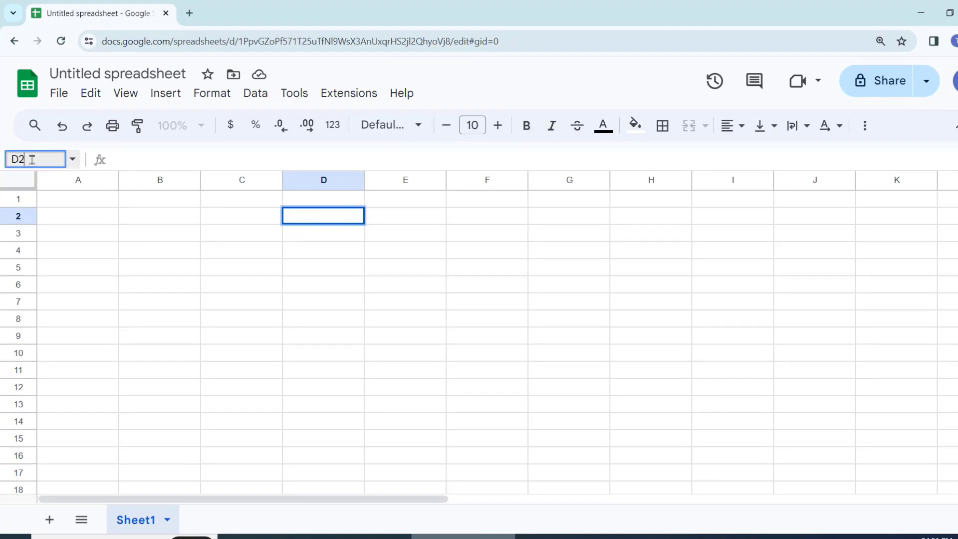
key("BackSpace")
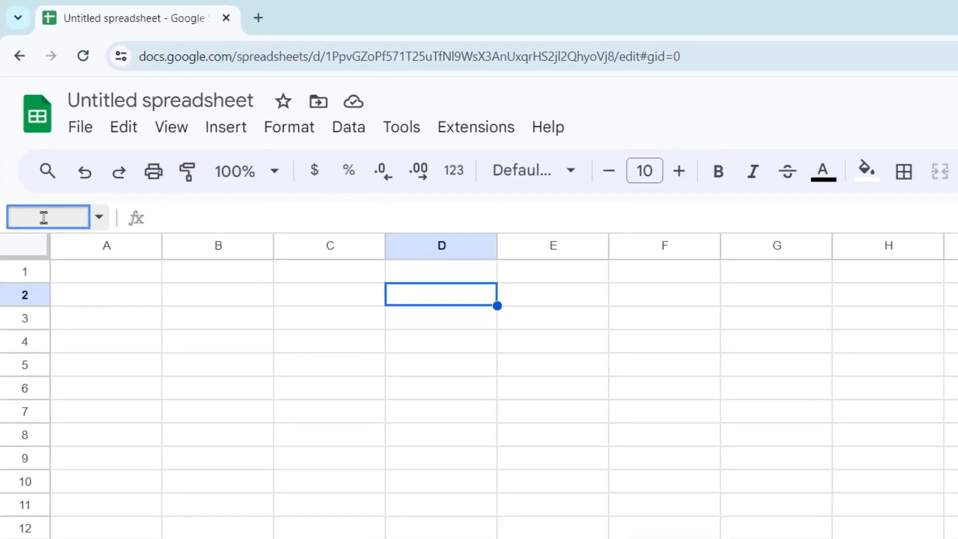
type("a5")
key("Return")
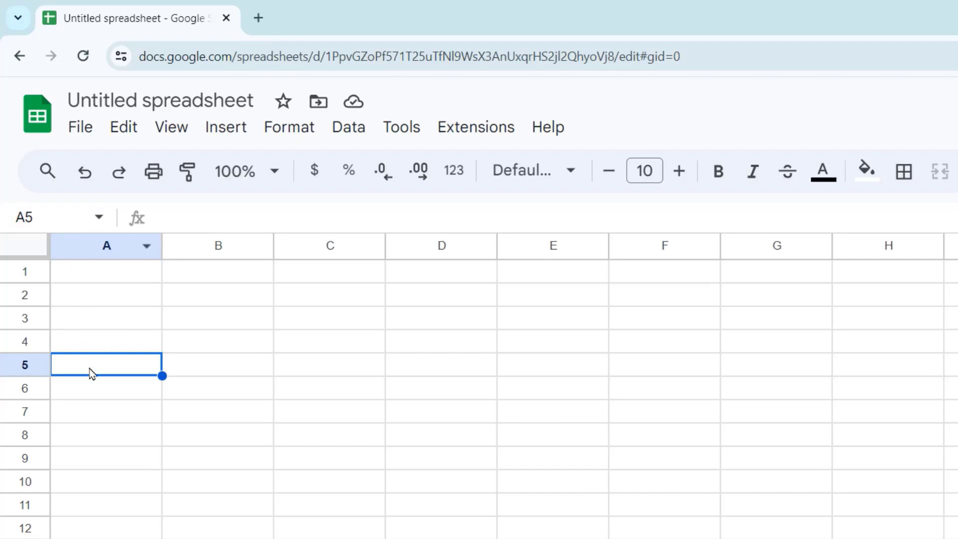
Enter the formula =4+5 in cell B3.
left_click(188, 212)
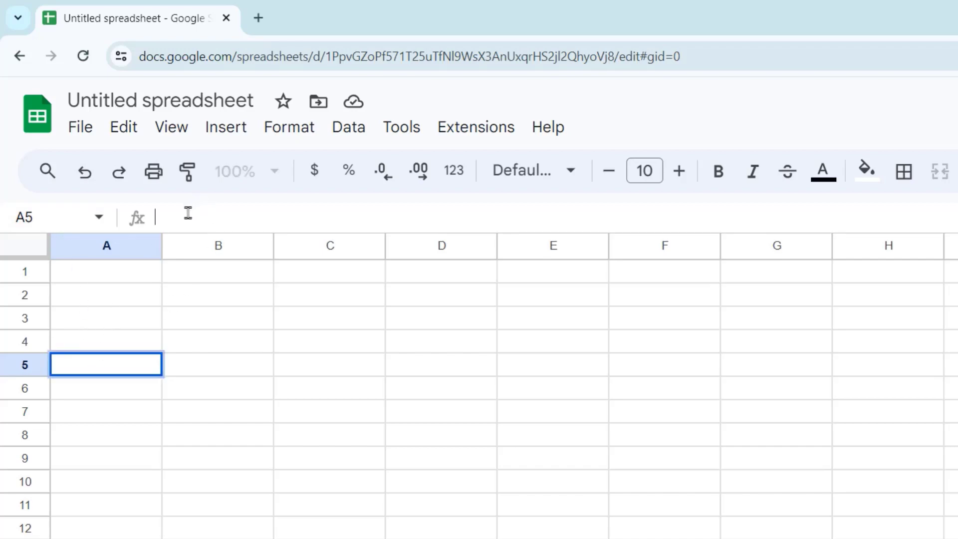
left_click(227, 323)
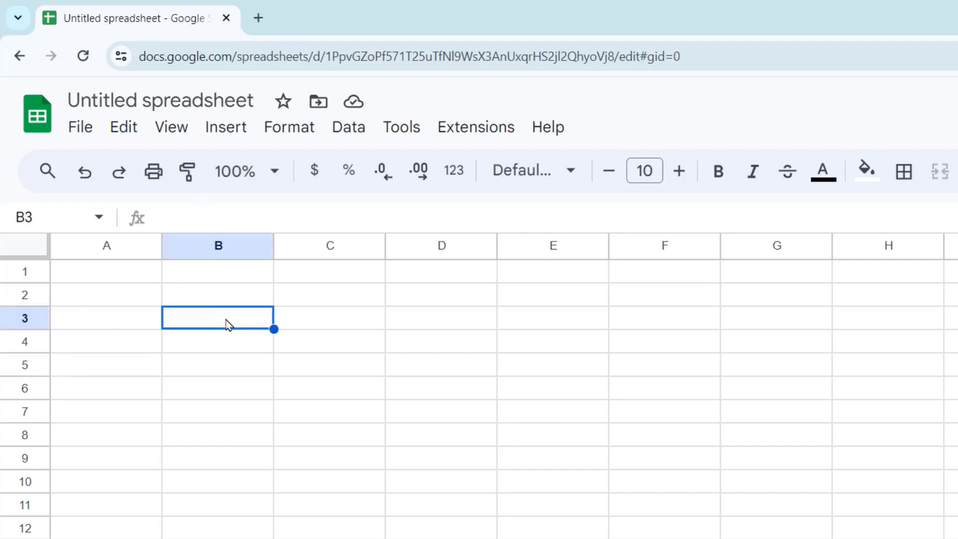
type("=4+5")
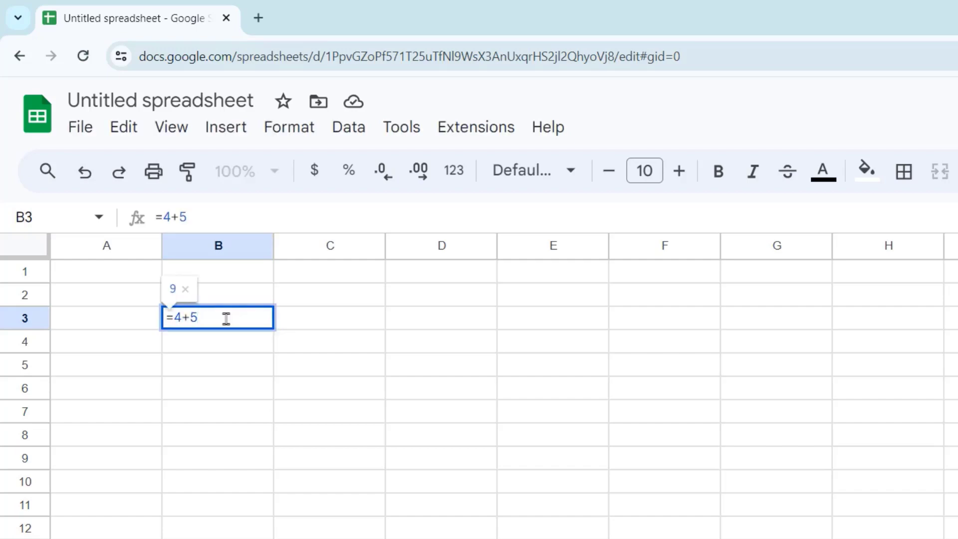
key("Return")
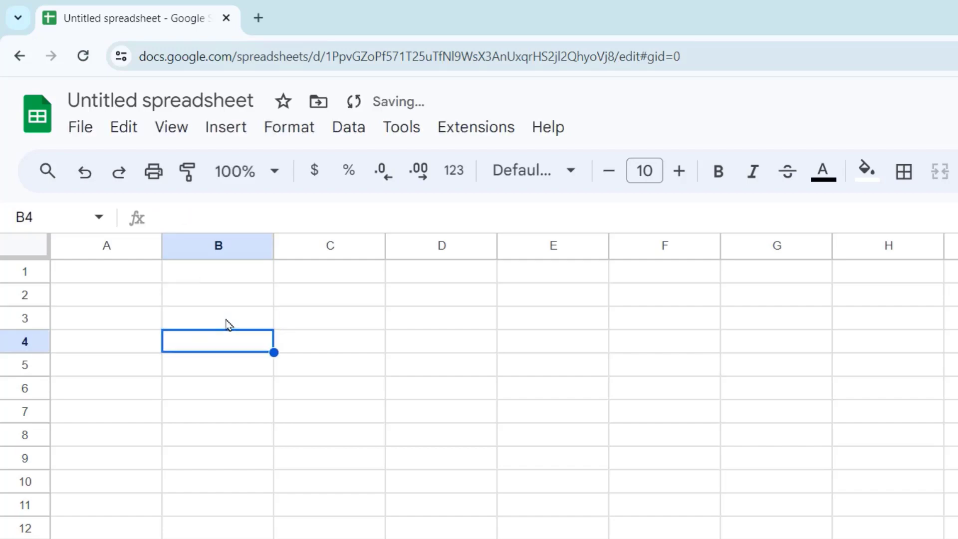
Clear the formula from cell B3 and select cell B2.
left_click(223, 320)
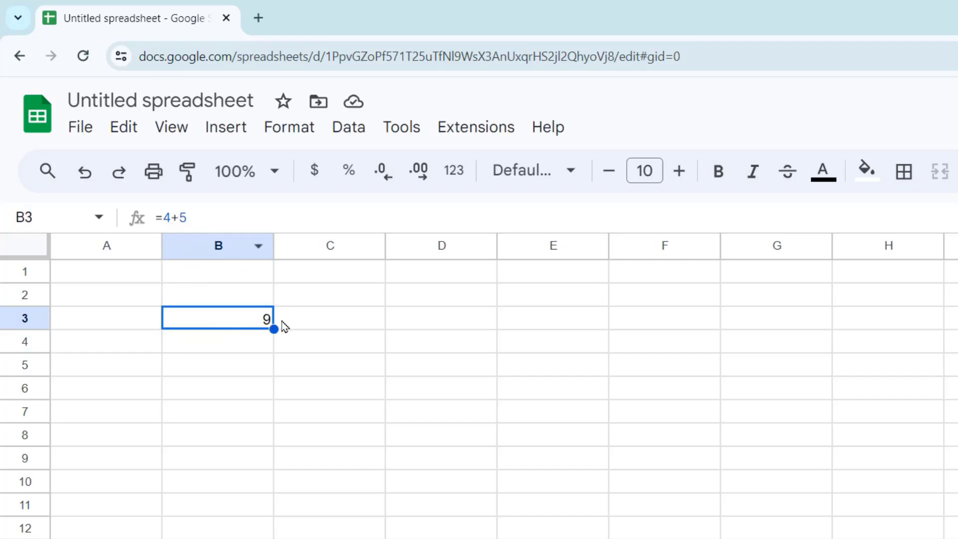
key("Delete")
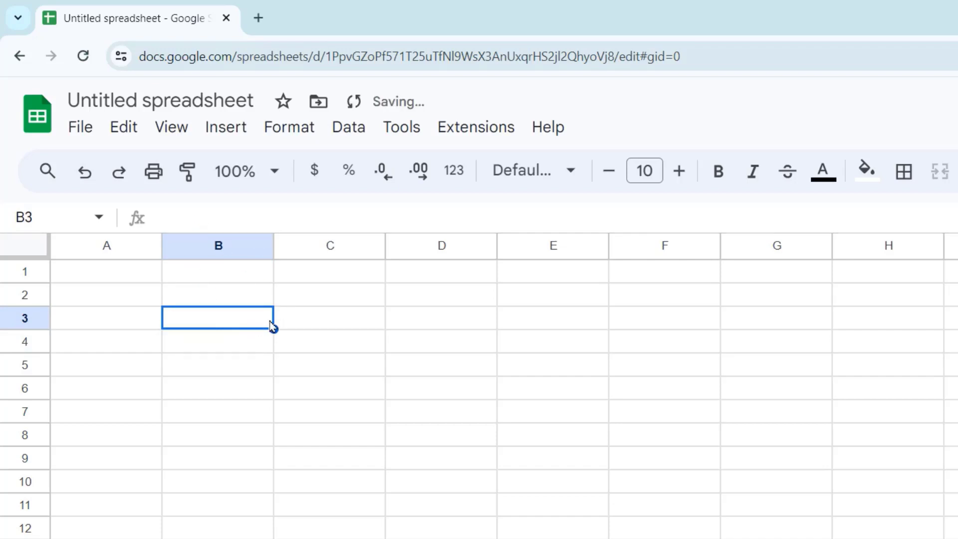
key("Down")
left_click(233, 292)
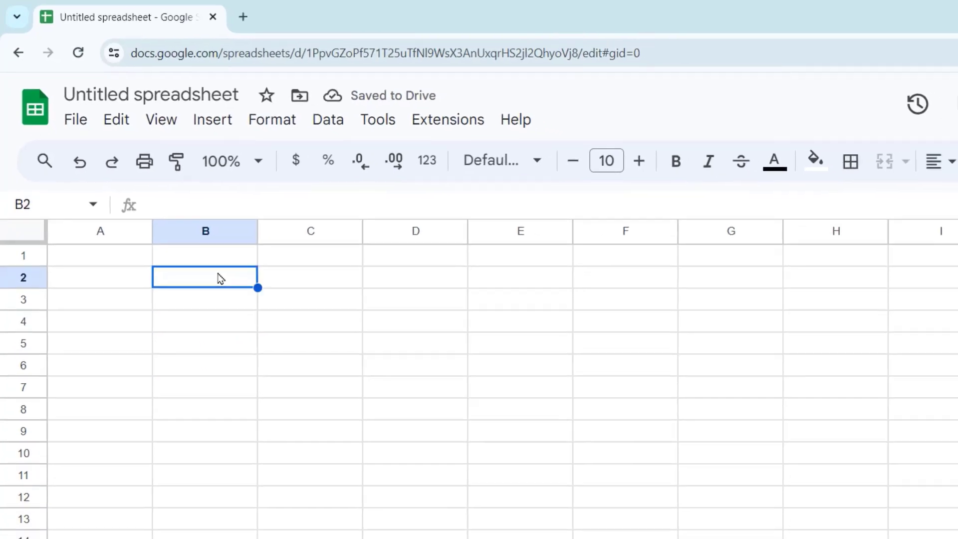
From cell A1, jump to the sheet's last column and back, then to its last row and back.
left_click(93, 277)
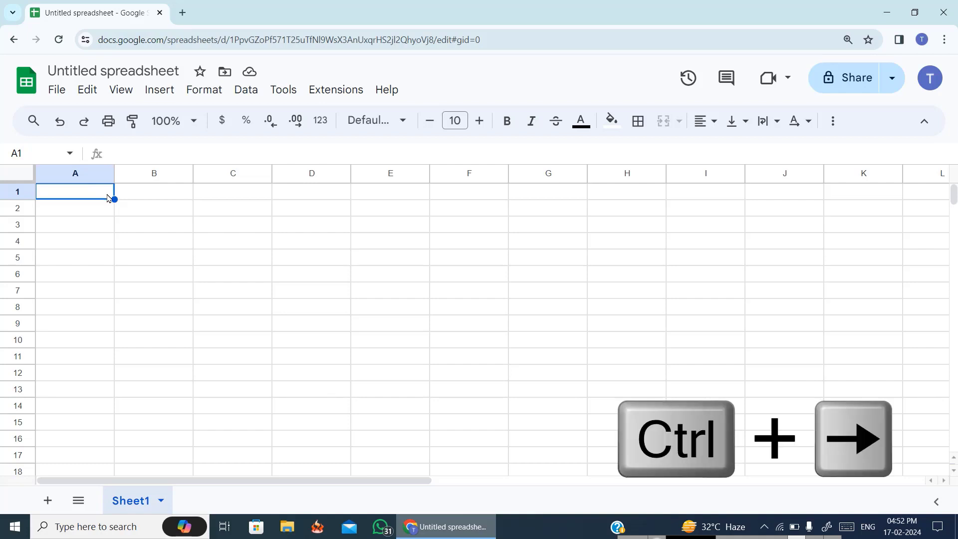
key("ctrl+Right")
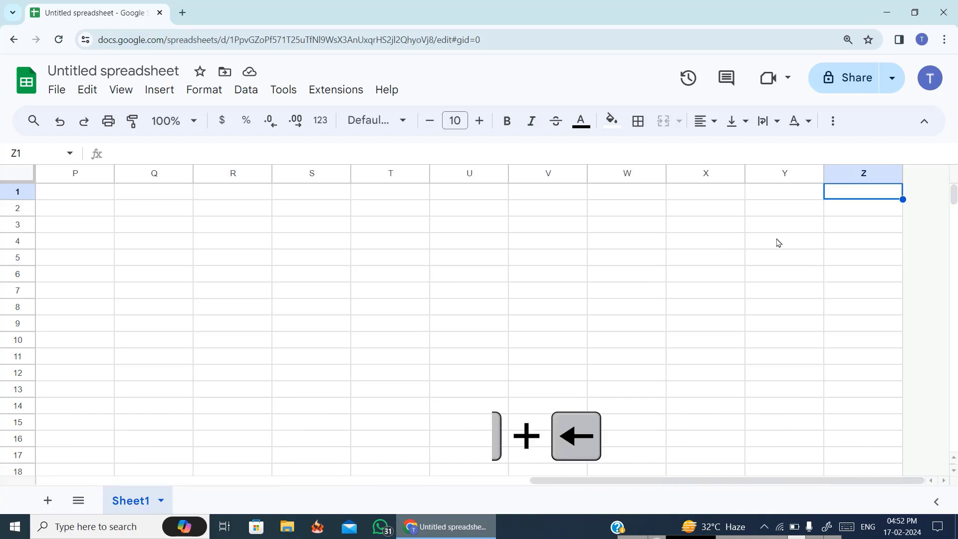
key("ctrl+Left")
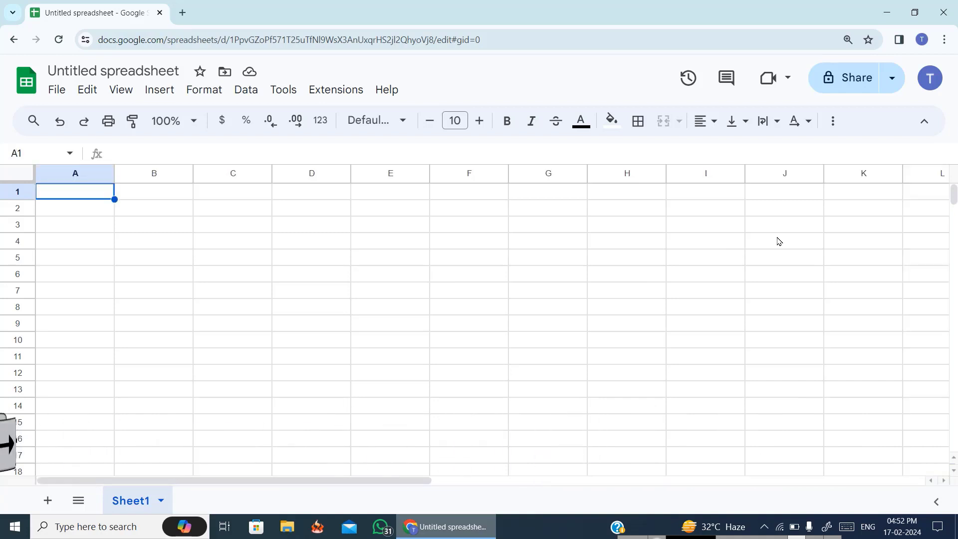
key("ctrl+Down")
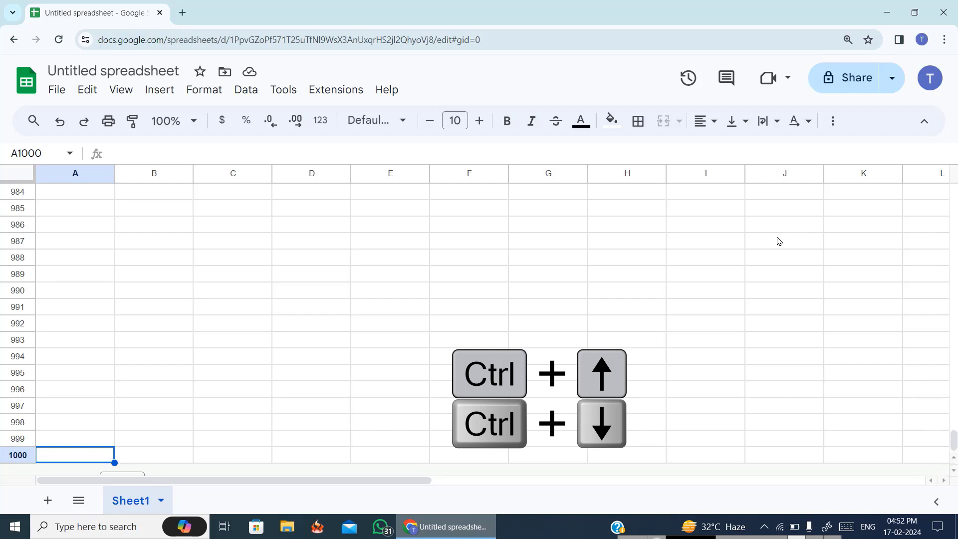
key("ctrl+Up")
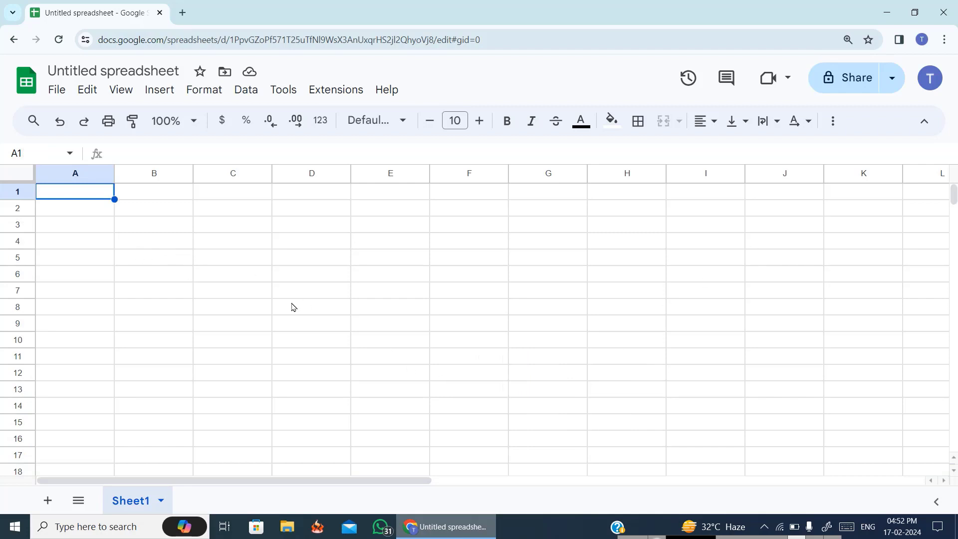
Review the options available for Sheet1, dismiss them and add a second blank sheet.
scroll(124, 325, "down", 20)
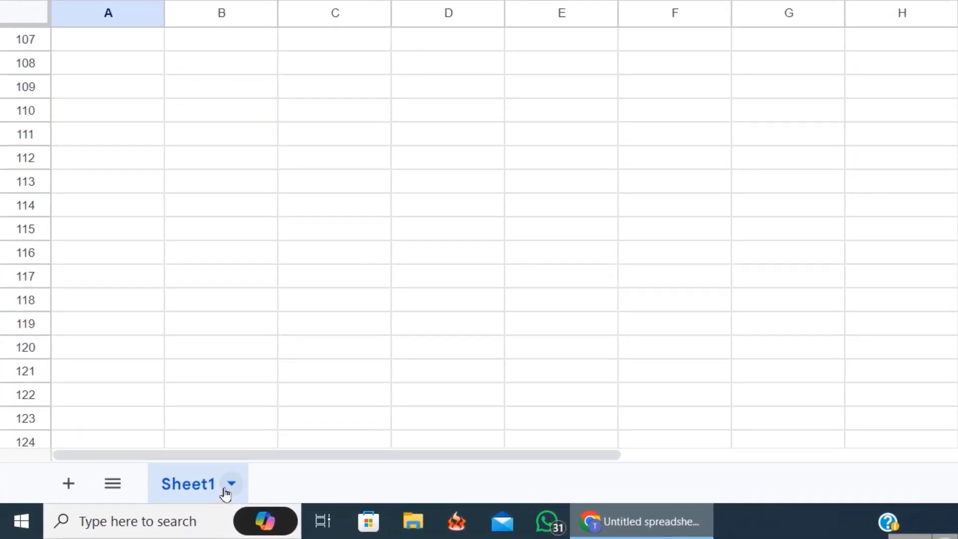
left_click(233, 489)
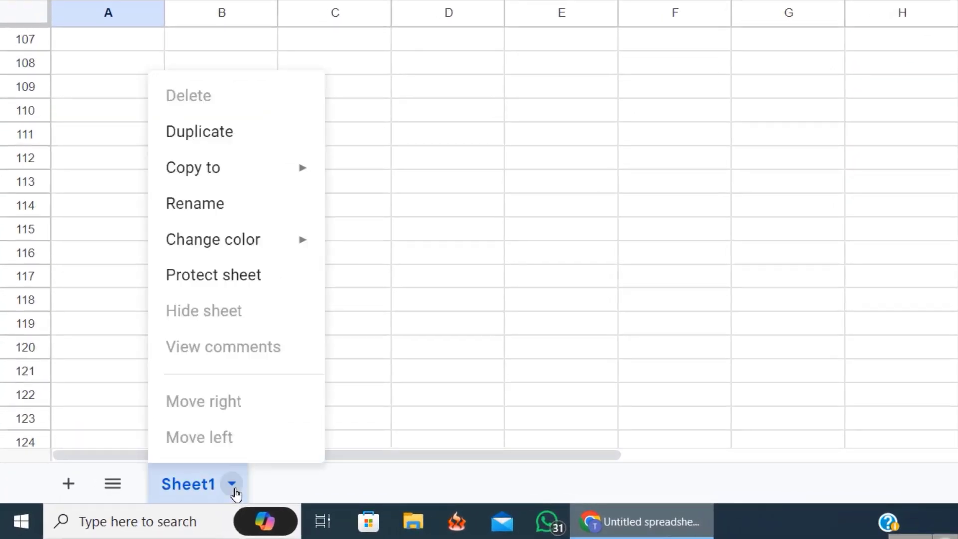
left_click(326, 487)
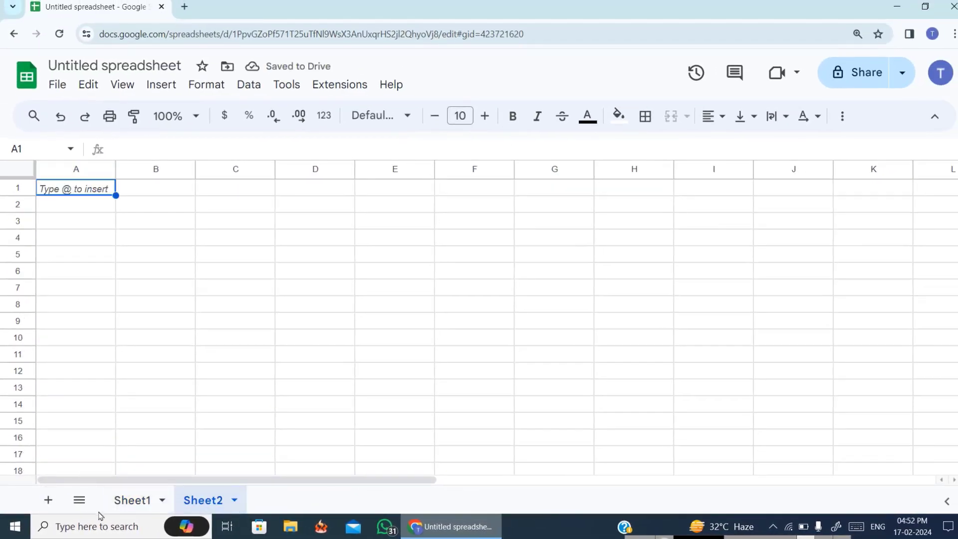
Switch to Sheet1 and back to Sheet2 through the list of all sheets.
left_click(80, 501)
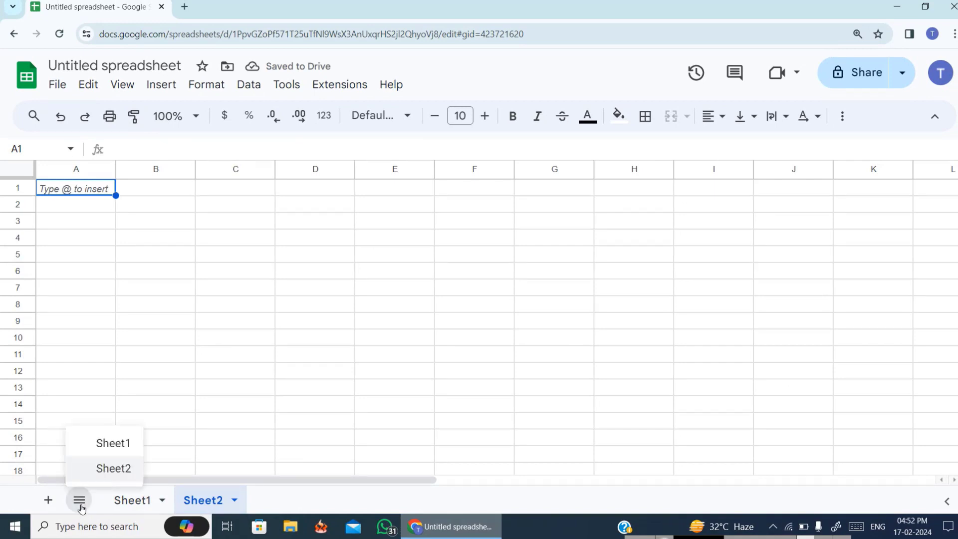
left_click(114, 444)
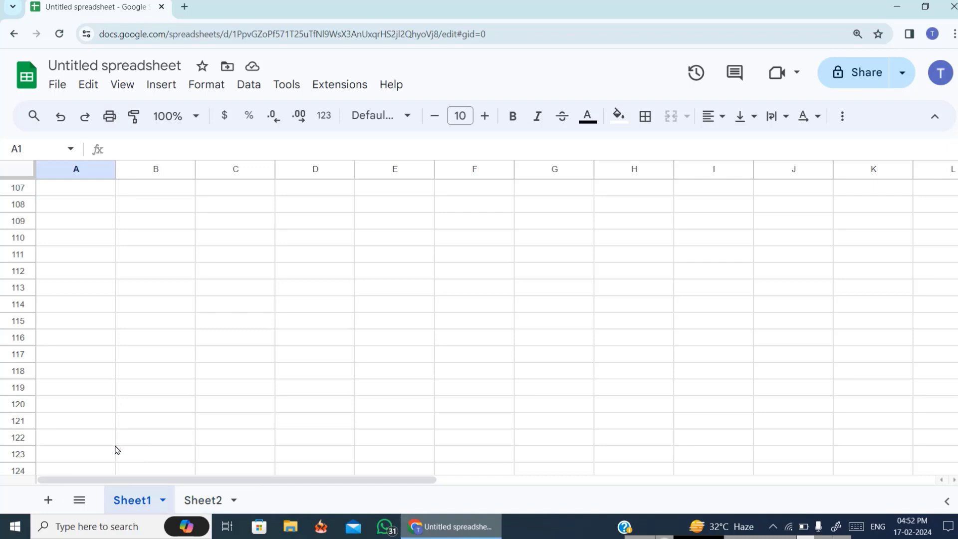
left_click(79, 501)
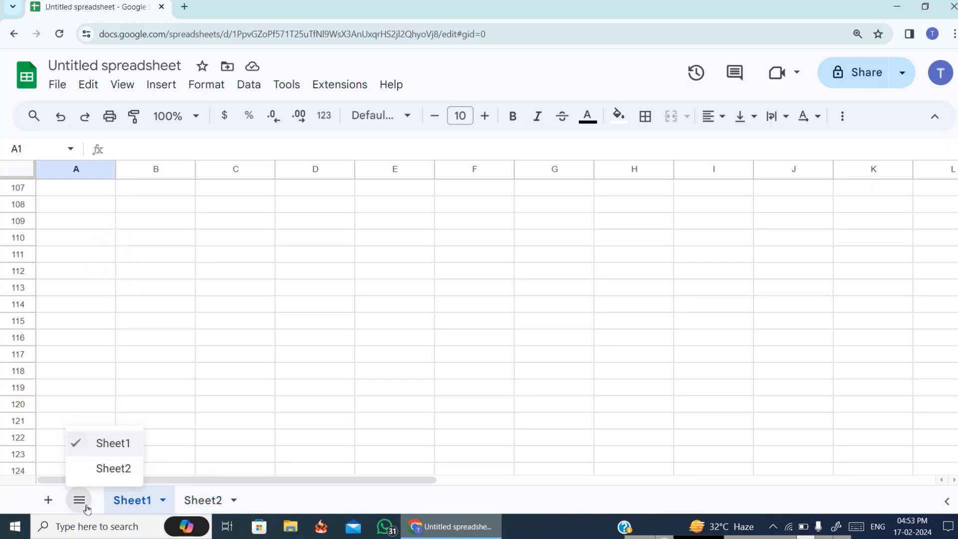
left_click(109, 469)
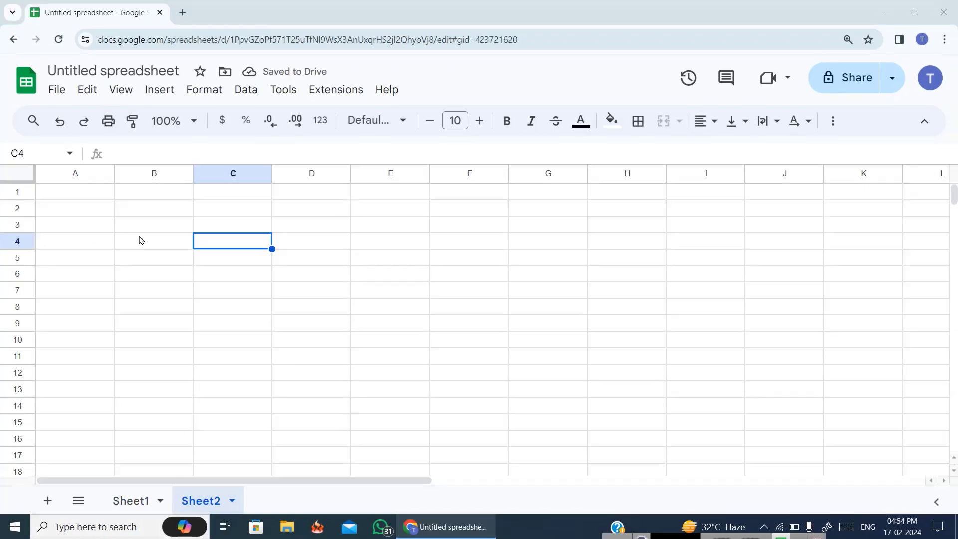
Enter the heading "sl no" in cell A2 of Sheet2.
left_click(148, 215)
left_click(81, 211)
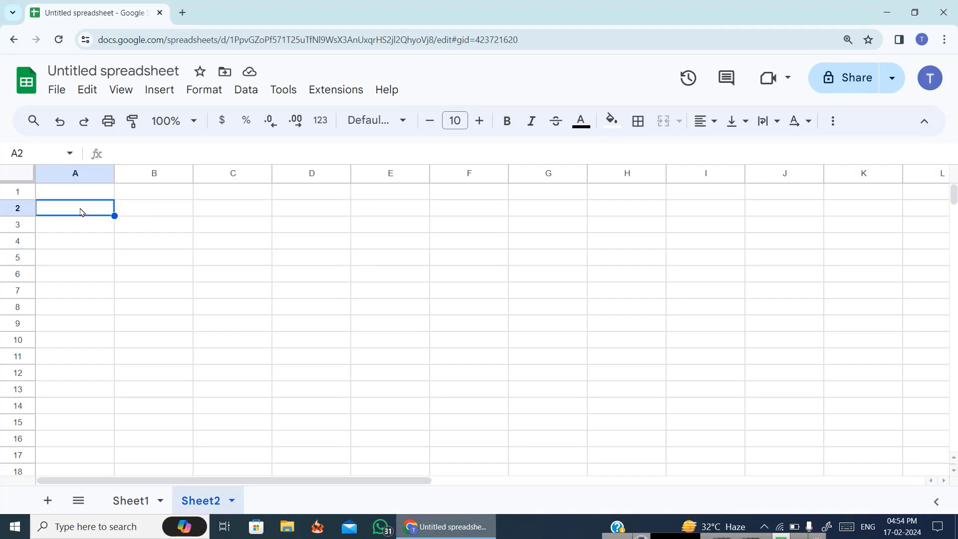
type("sl ")
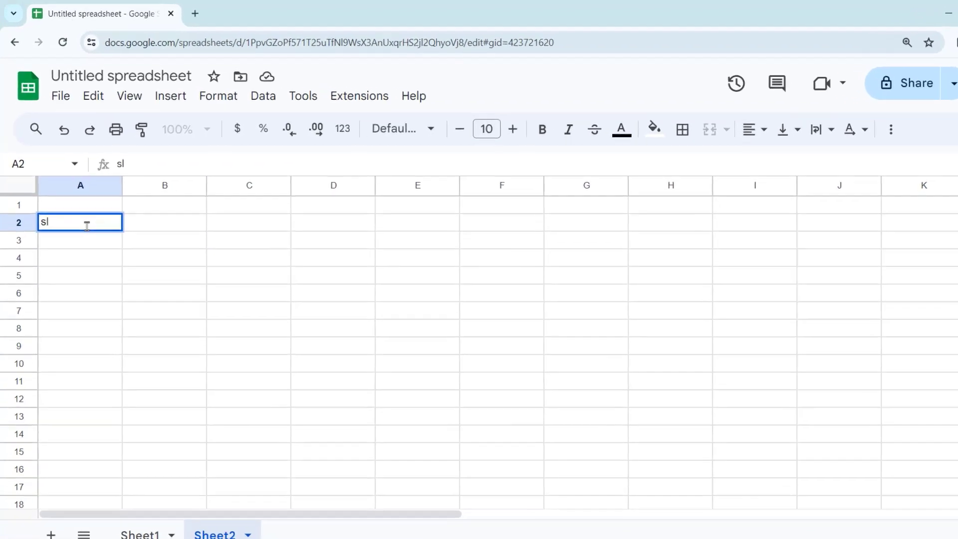
type("no")
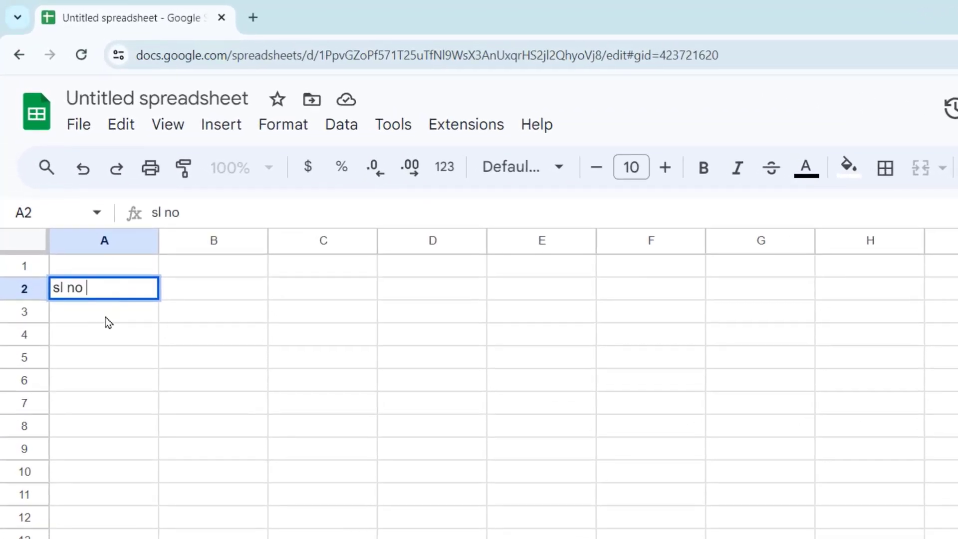
key("Return")
Enter 1 and 2 in cells A3 and A4, and autofill the number series down to A11.
type("1")
key("Return")
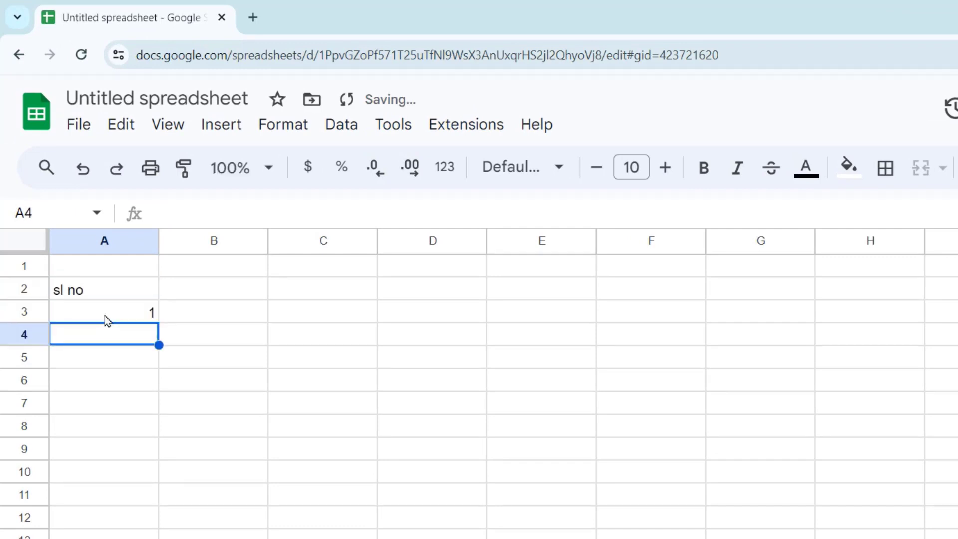
type("2")
key("Return")
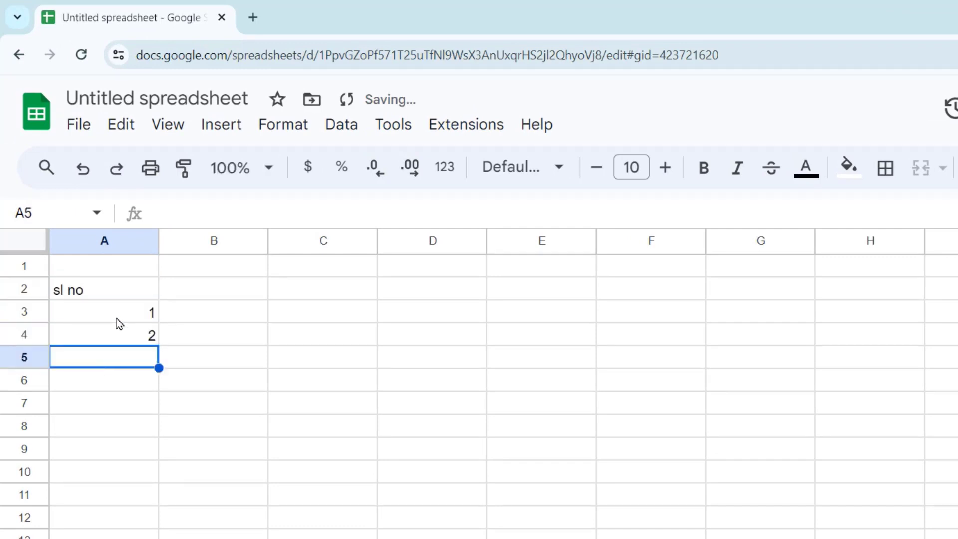
left_click_drag(124, 310, 129, 339)
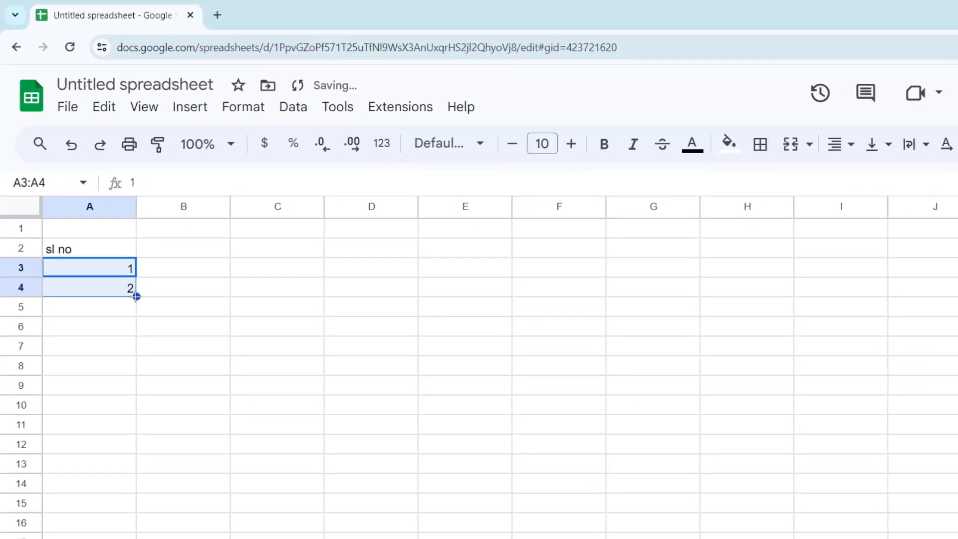
left_click_drag(136, 297, 146, 428)
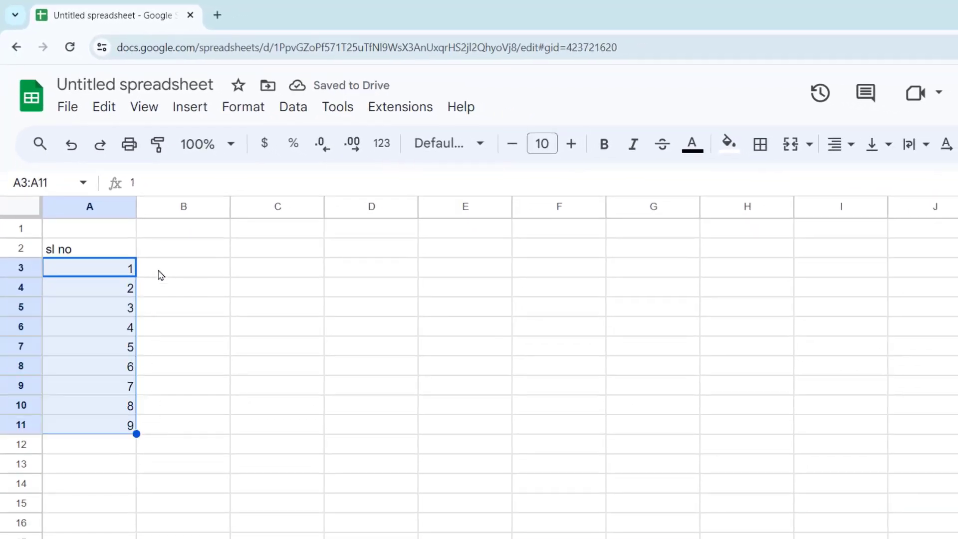
Enter "january" in cell B3 and autofill the months down to B14.
left_click(184, 268)
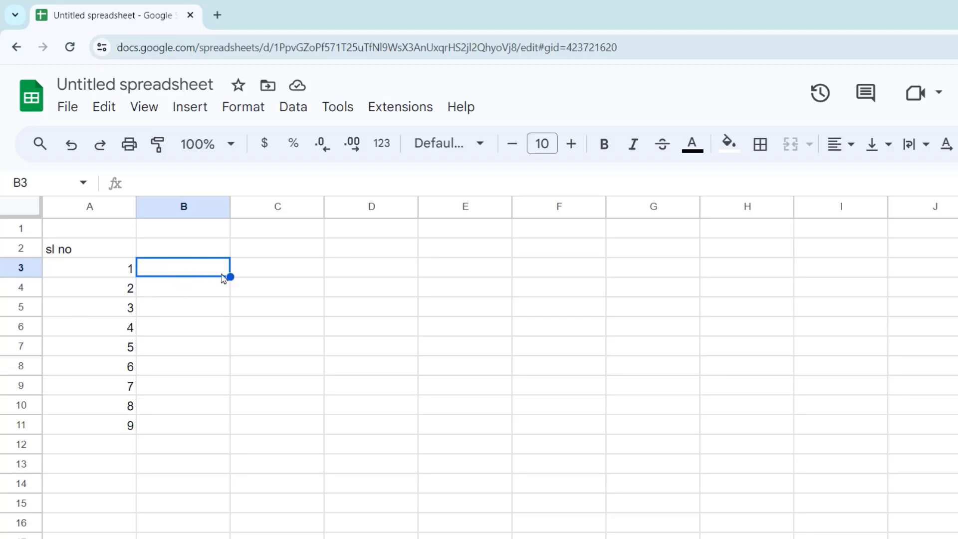
type("january")
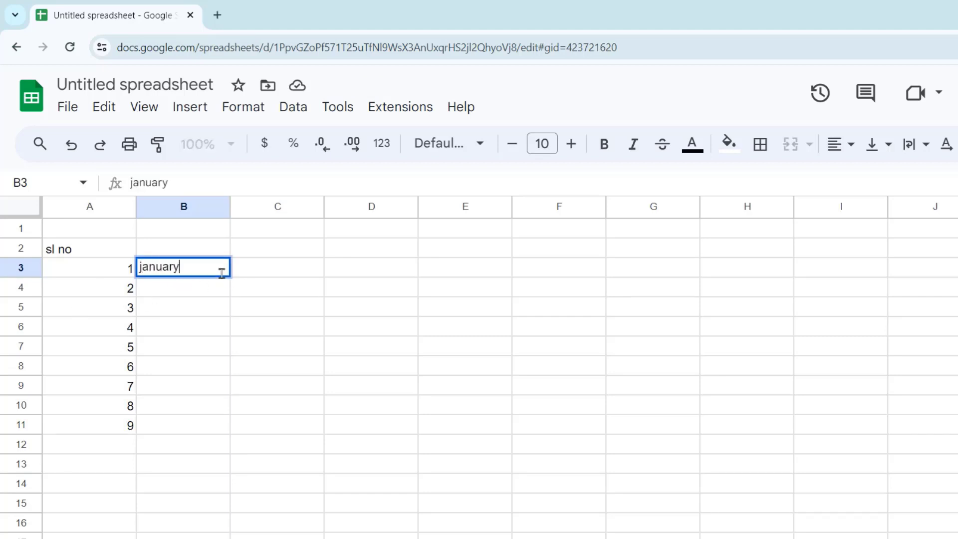
key("Return")
left_click(200, 274)
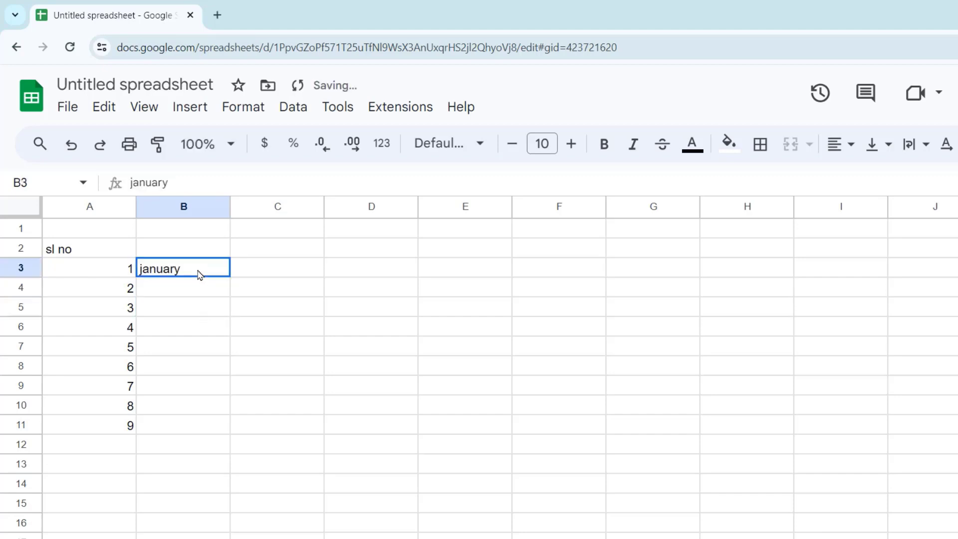
left_click_drag(230, 277, 233, 451)
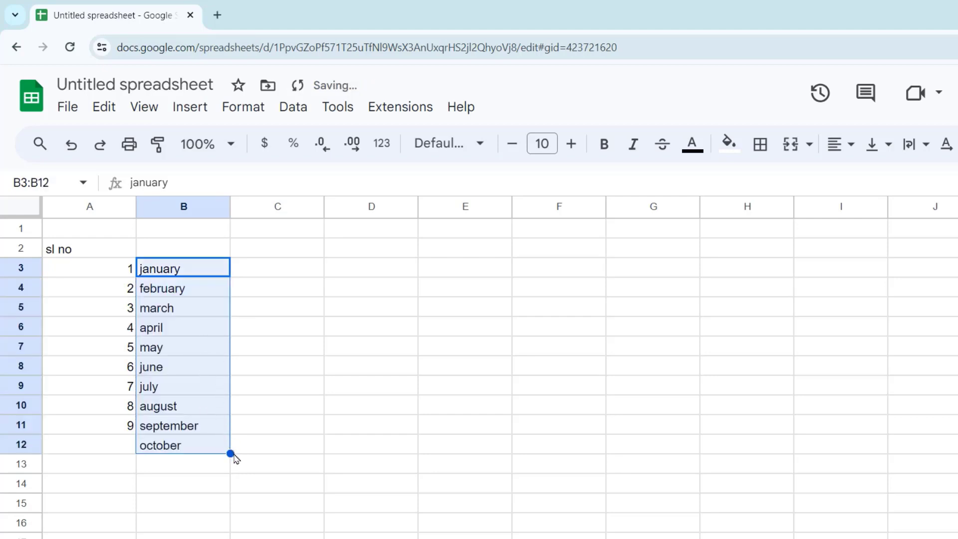
left_click_drag(231, 454, 231, 489)
Enter "SUNDAY" in cell C3 and autofill the weekdays down to C11.
left_click(270, 275)
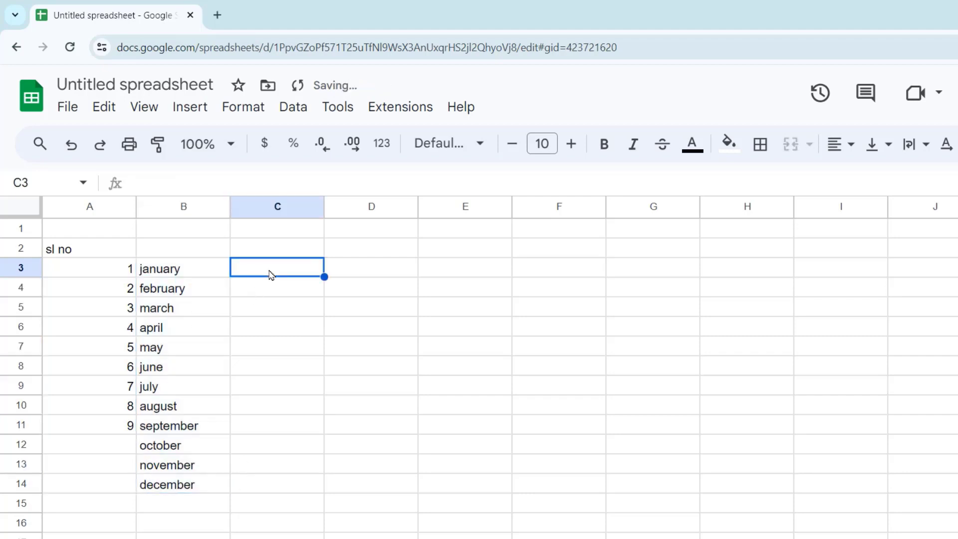
type("s")
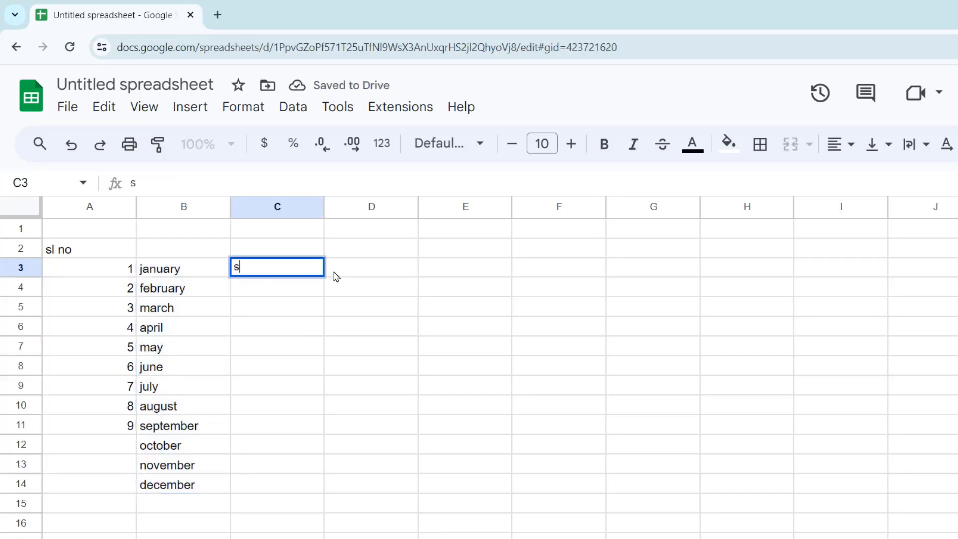
type("SU")
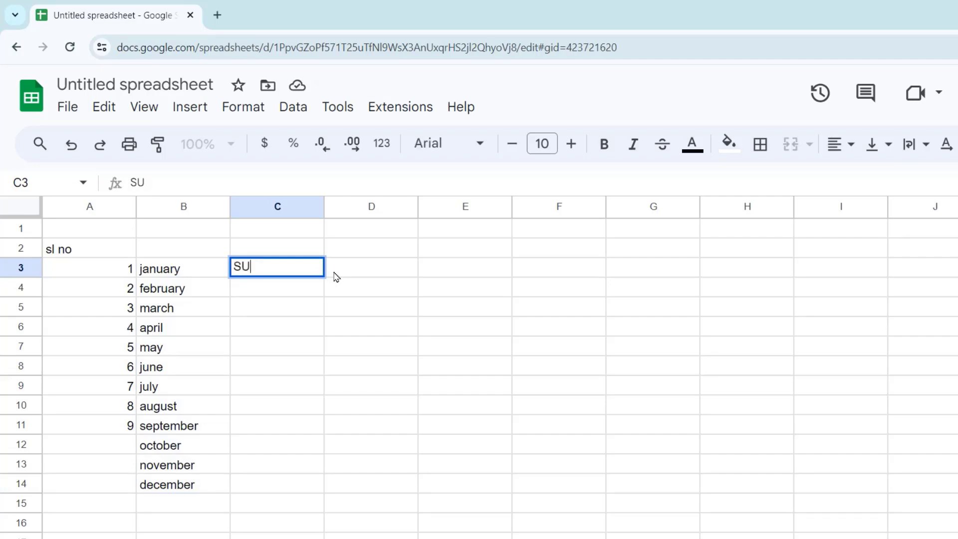
type("NDAY")
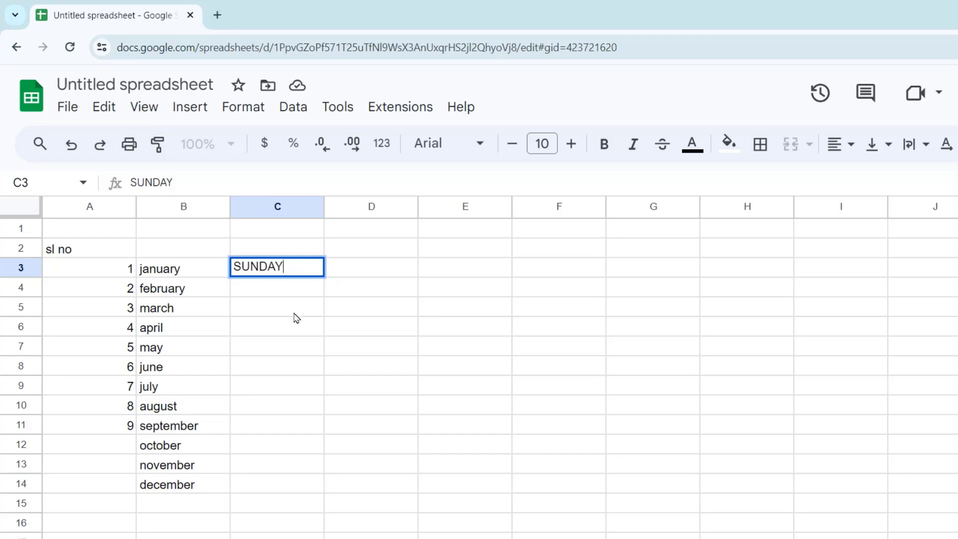
left_click(297, 313)
left_click(298, 272)
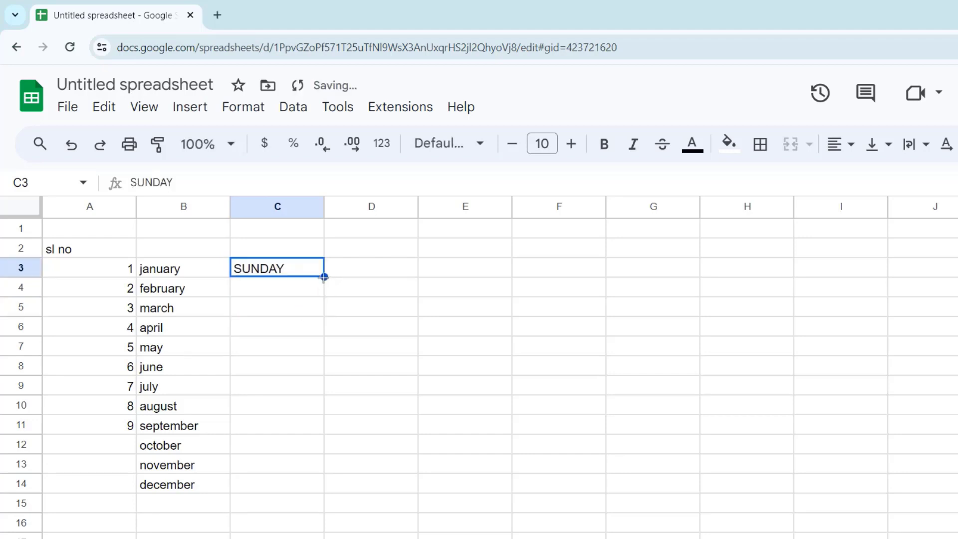
left_click_drag(324, 277, 335, 432)
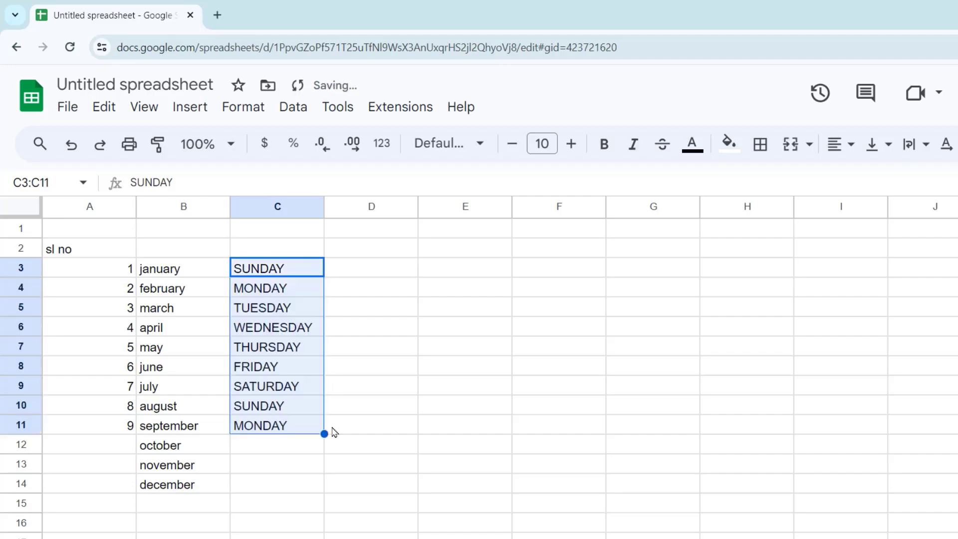
Enter 2 and 4 in cells D3 and D4, and autofill the even-number series down to D11.
left_click(374, 270)
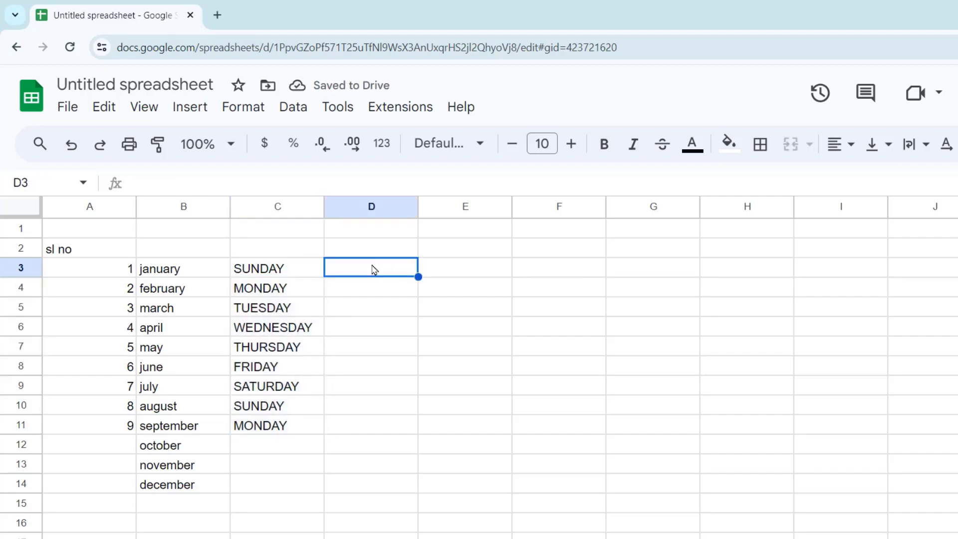
type("2")
key("ctrl+Return")
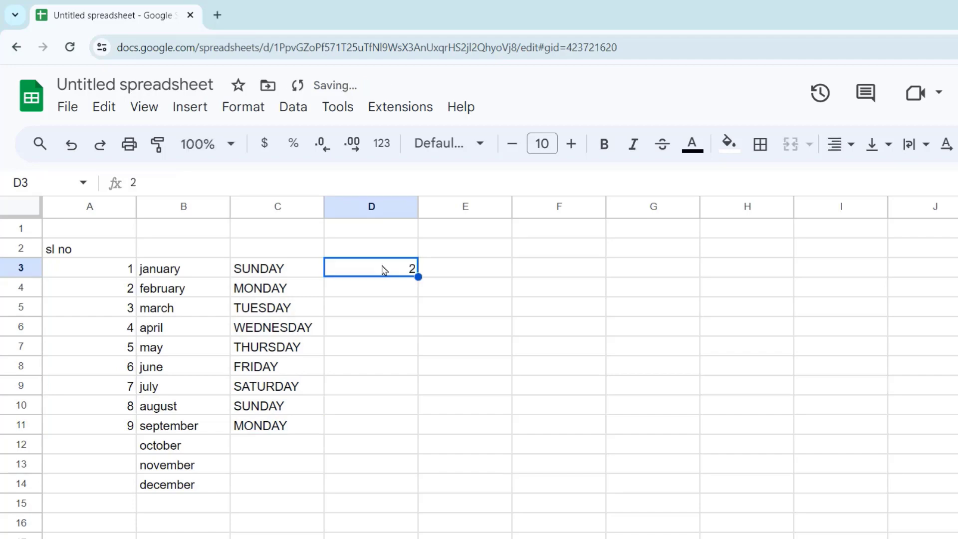
key("Down")
type("4")
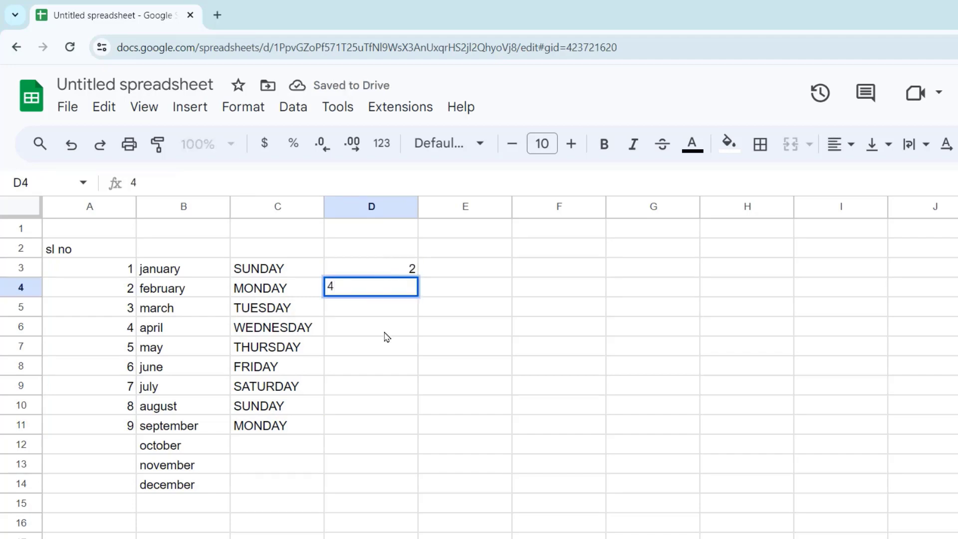
key("Return")
left_click_drag(396, 268, 423, 429)
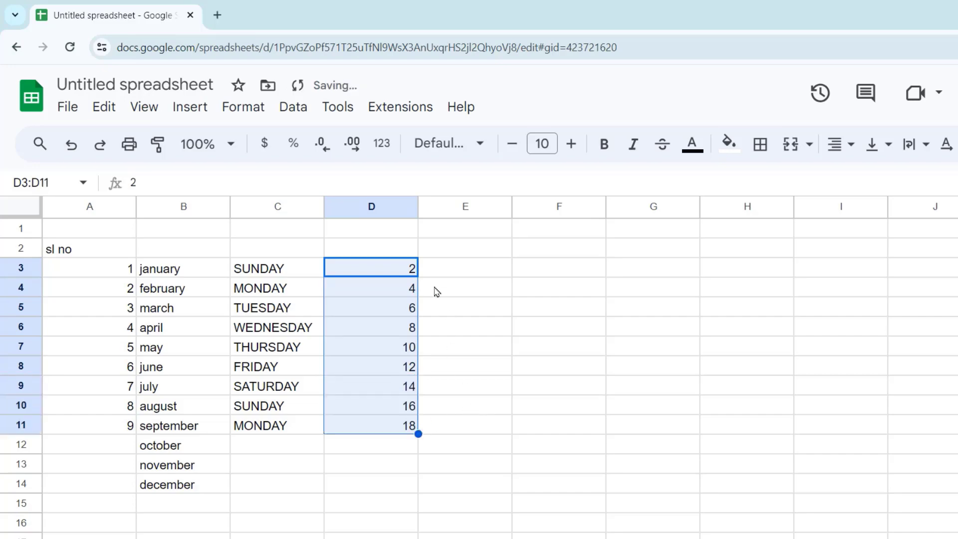
Enter 1 and 3 in cells E3 and E4, and autofill the odd-number series down to E10.
left_click(460, 272)
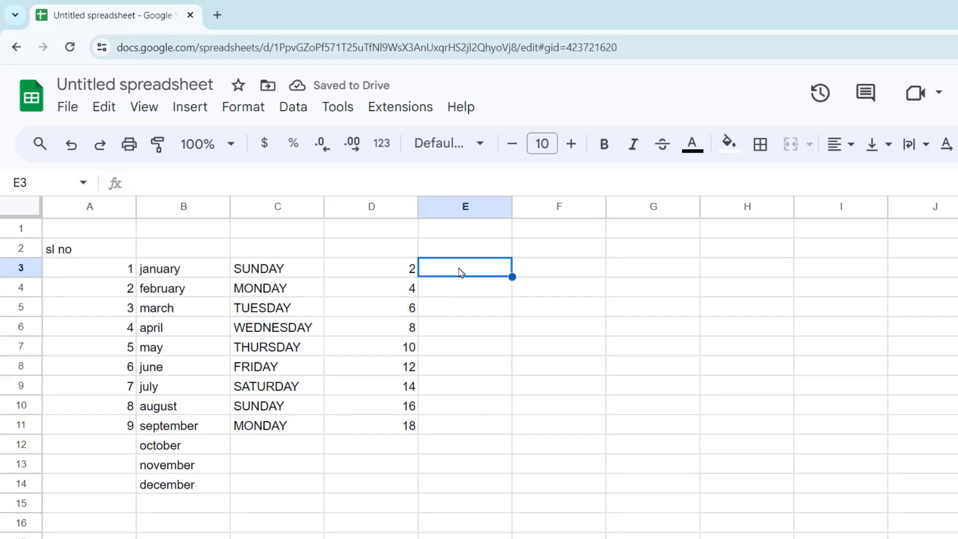
type("1")
key("Return")
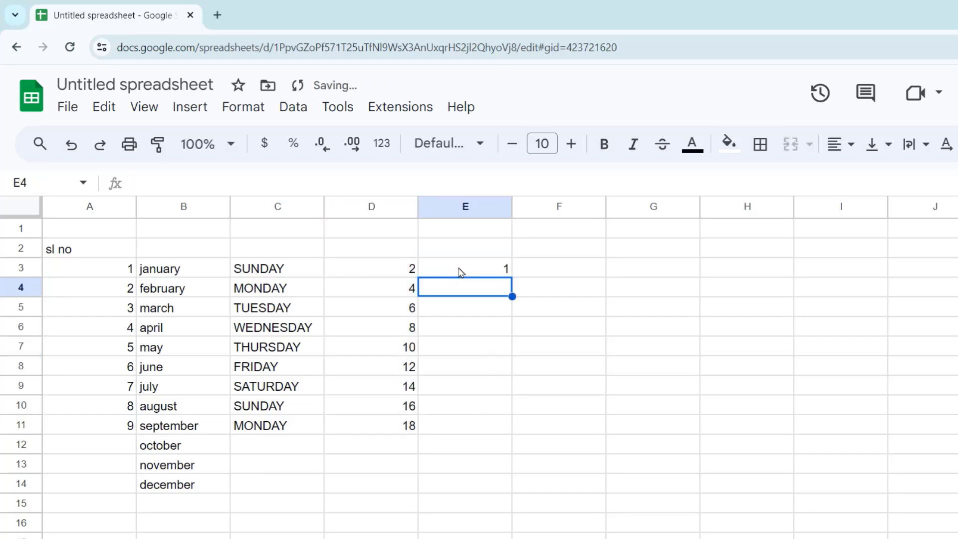
type("3")
left_click(460, 269)
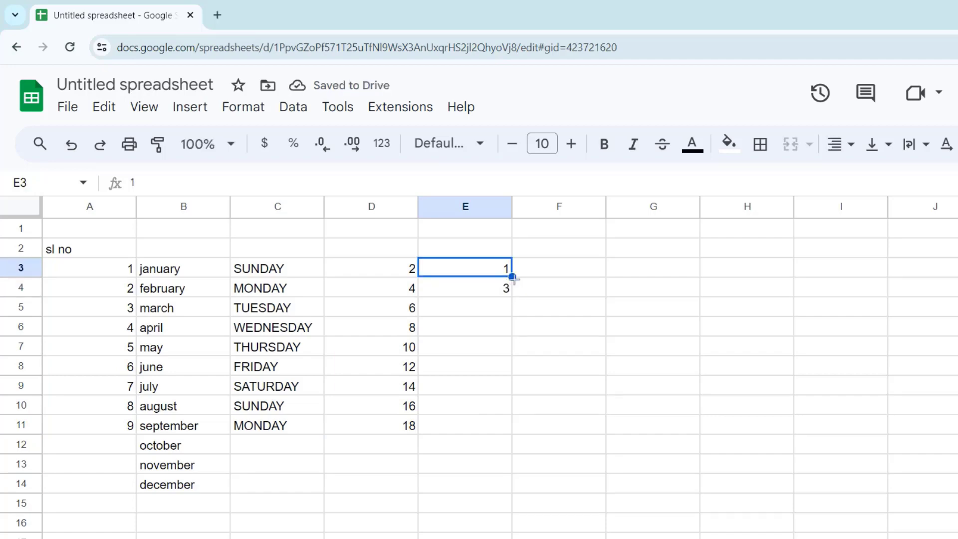
left_click_drag(513, 278, 519, 299)
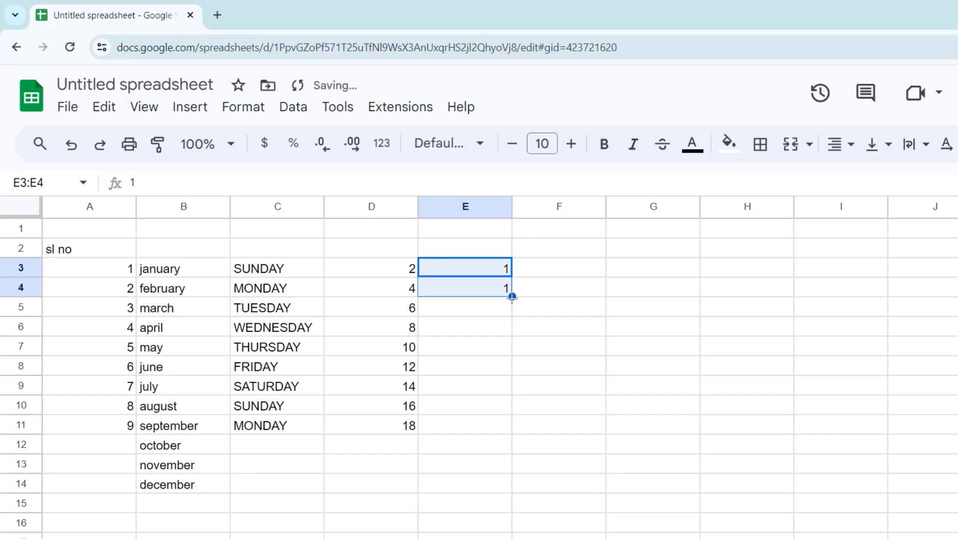
left_click_drag(512, 298, 498, 414)
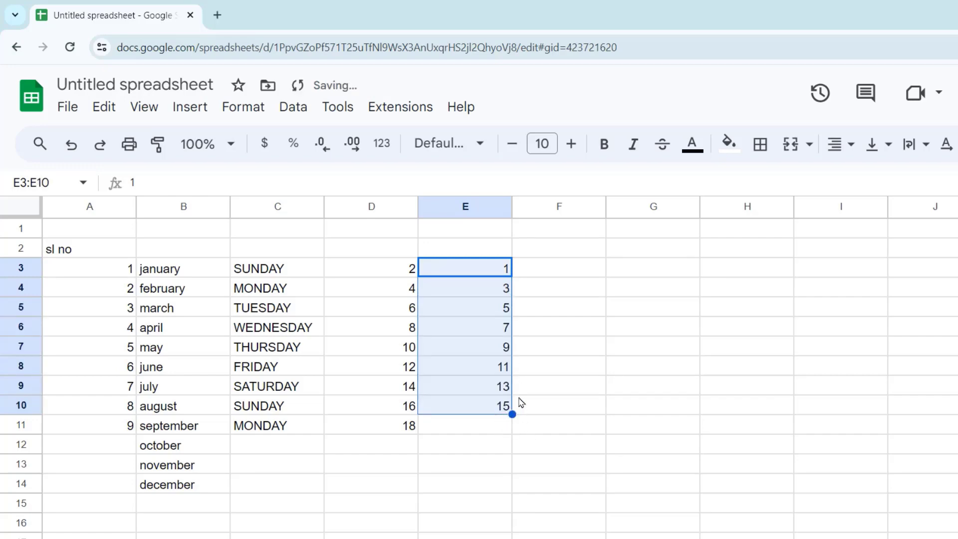
left_click(452, 469)
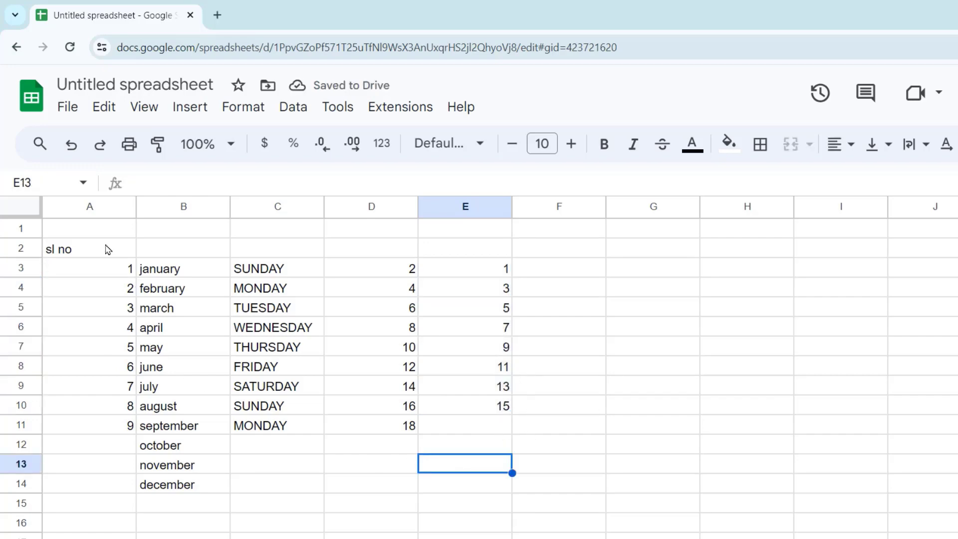
Clear the contents of cells A2:F16 to empty the sheet of the autofilled series.
left_click_drag(107, 249, 545, 443)
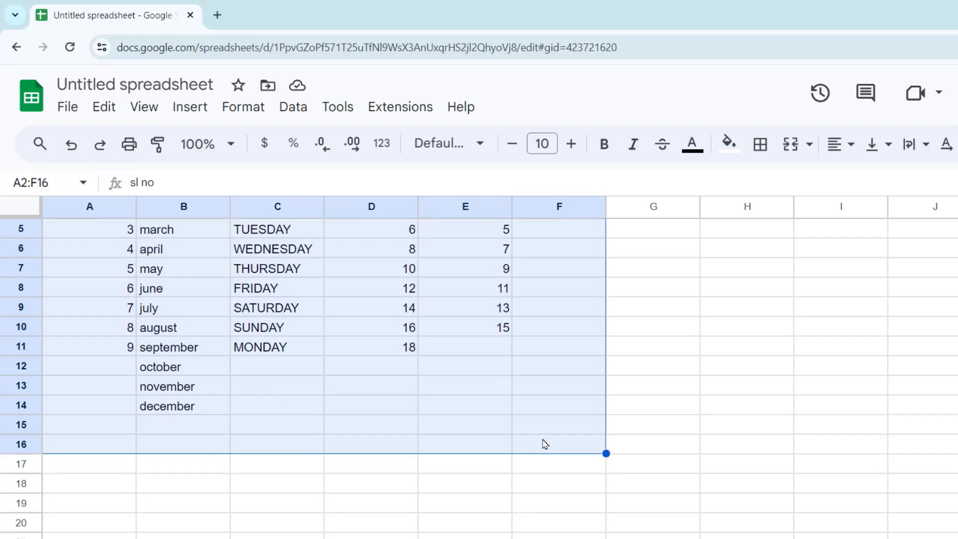
key("Delete")
left_click(698, 272)
scroll(267, 328, "up", 2)
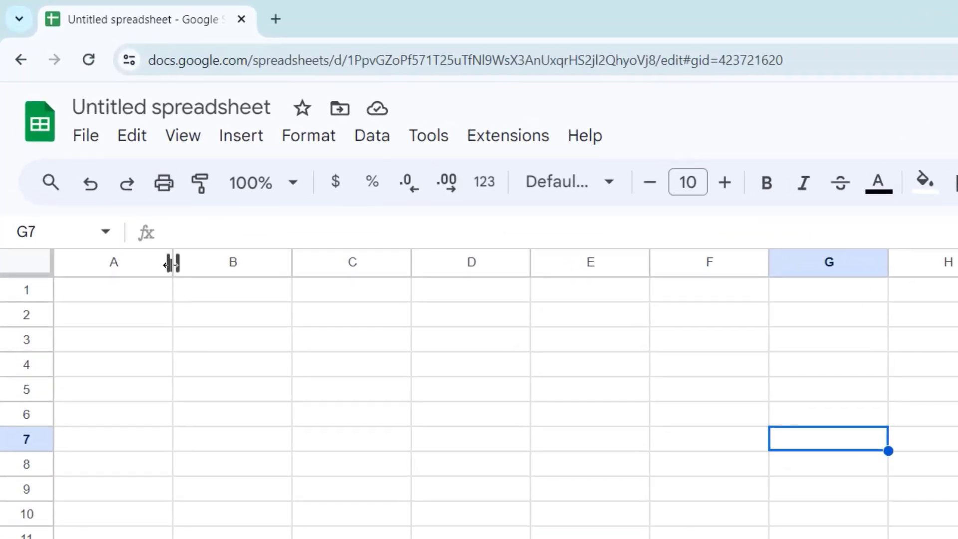
Widen column A by about half and make row 1 slightly taller.
left_click_drag(171, 263, 233, 268)
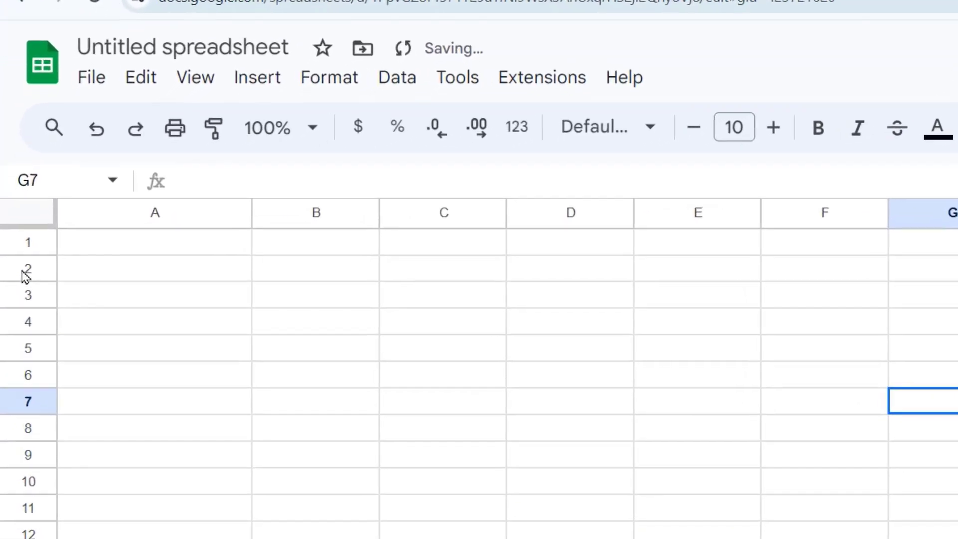
mouse_move(24, 256)
left_mouse_down()
mouse_move(30, 305)
mouse_move(30, 263)
left_mouse_up()
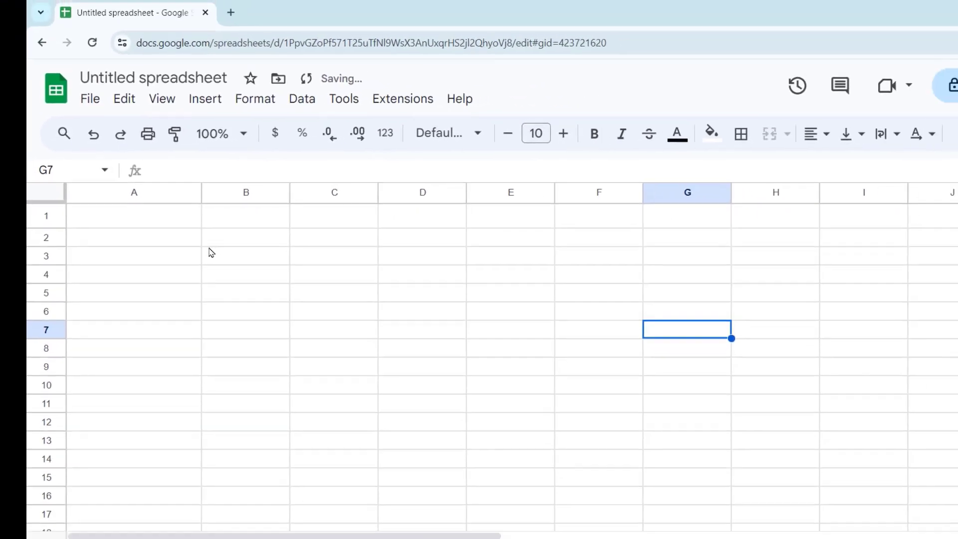
Practise range selection by selecting a block from A1 into column C and another from C1 into column F.
left_click(209, 244)
left_click_drag(145, 217, 338, 306)
left_click(408, 291)
left_click_drag(319, 222, 636, 421)
left_click(753, 344)
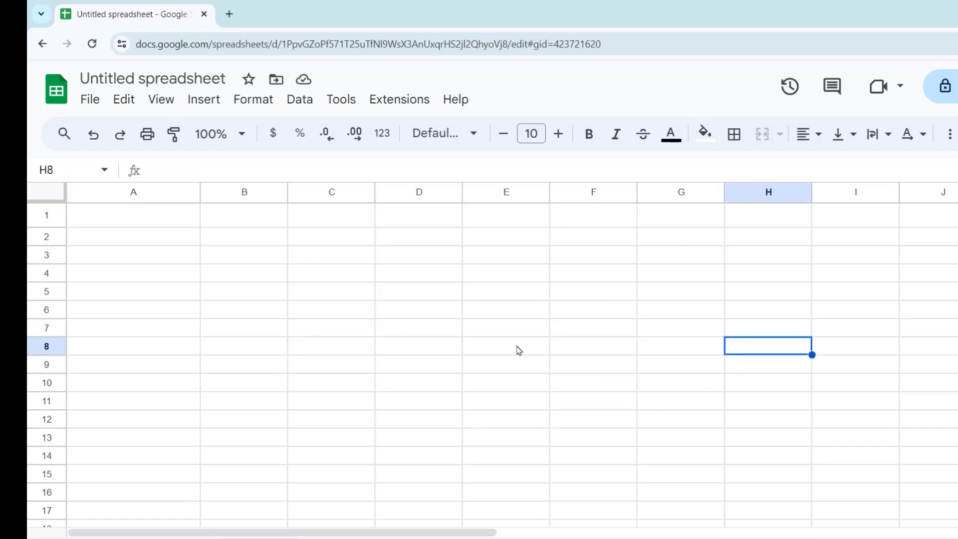
Select the entire sheet at once, and clear the selection by choosing cell G5.
left_click(44, 196)
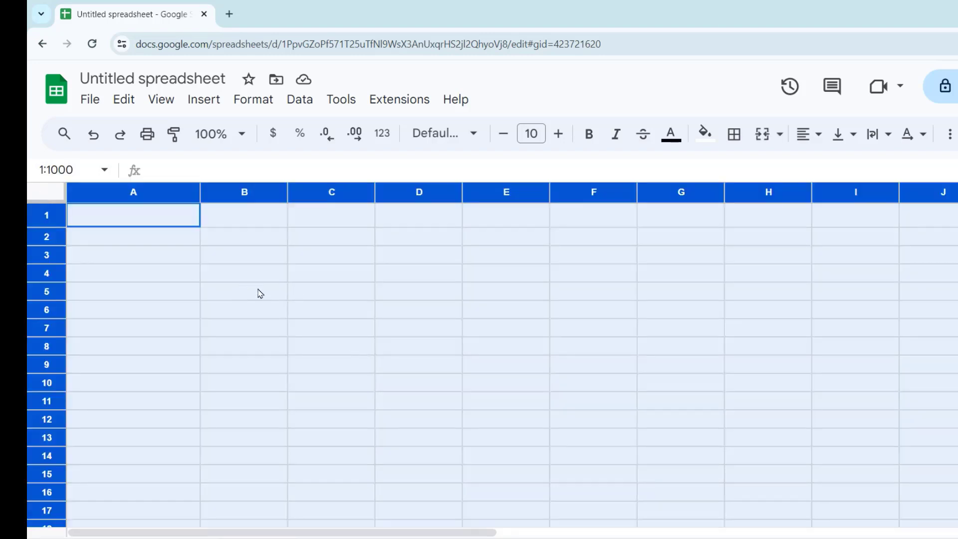
left_click(682, 301)
scroll(644, 362, "down", 5)
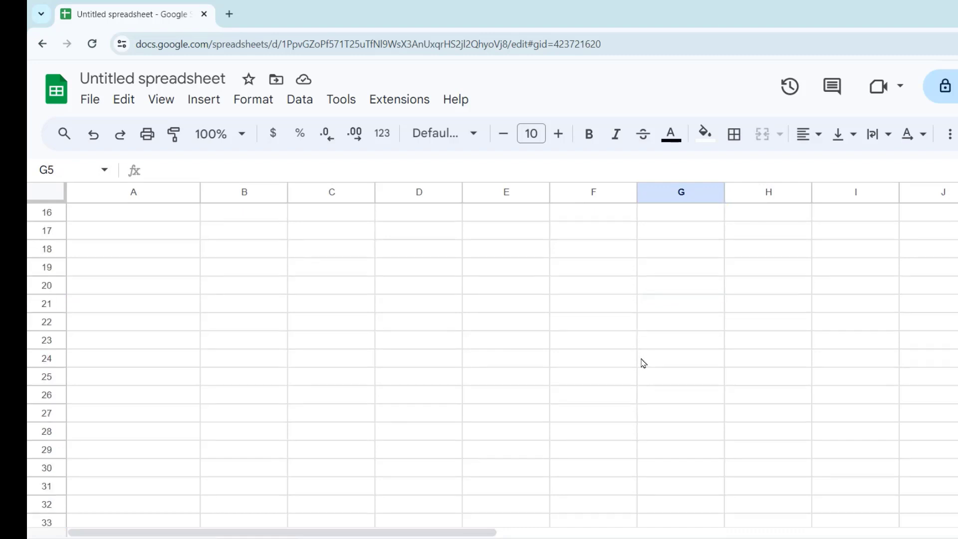
scroll(329, 342, "up", 5)
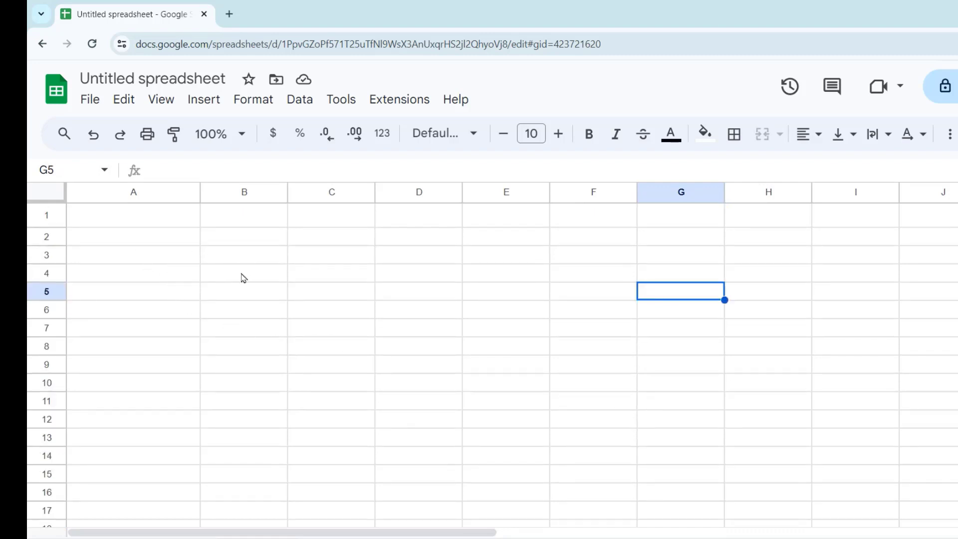
Enter the headers "SL" in cell A1 and "NAME OF THE STUDENT" in cell B1.
left_click(144, 224)
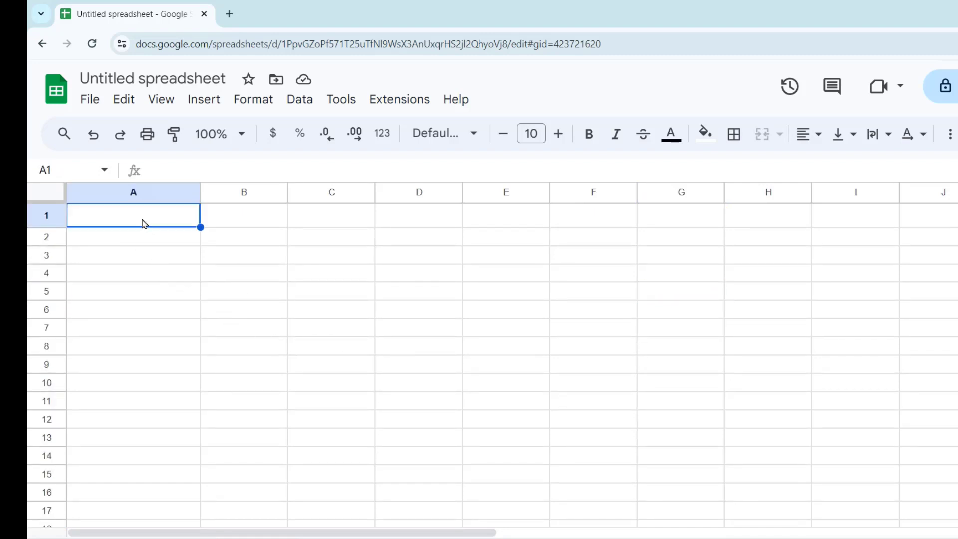
type("SL")
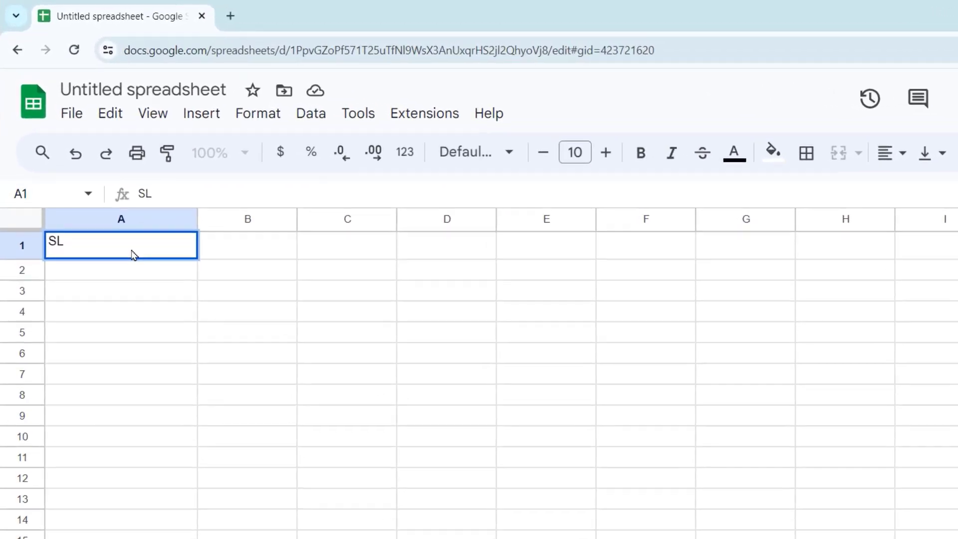
key("Tab")
type("NAM")
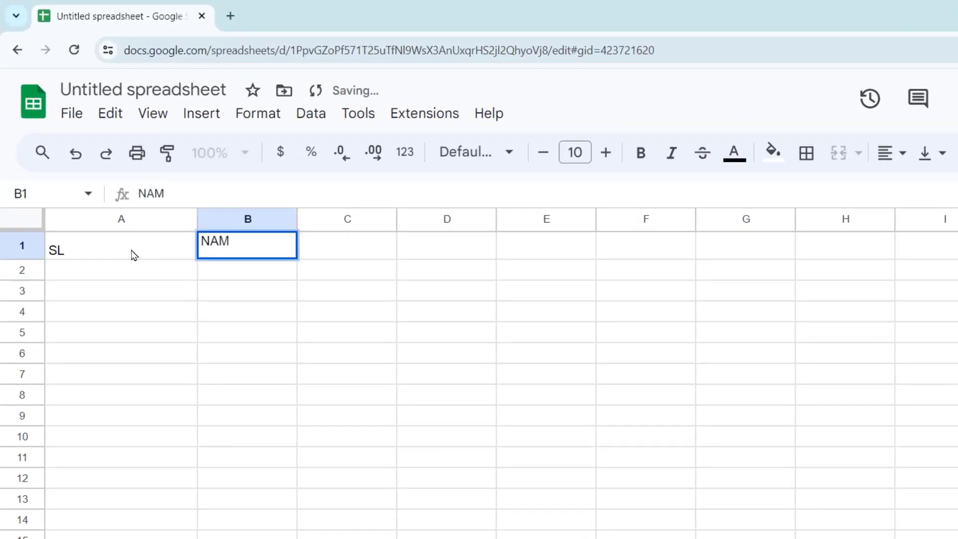
type("E OF ")
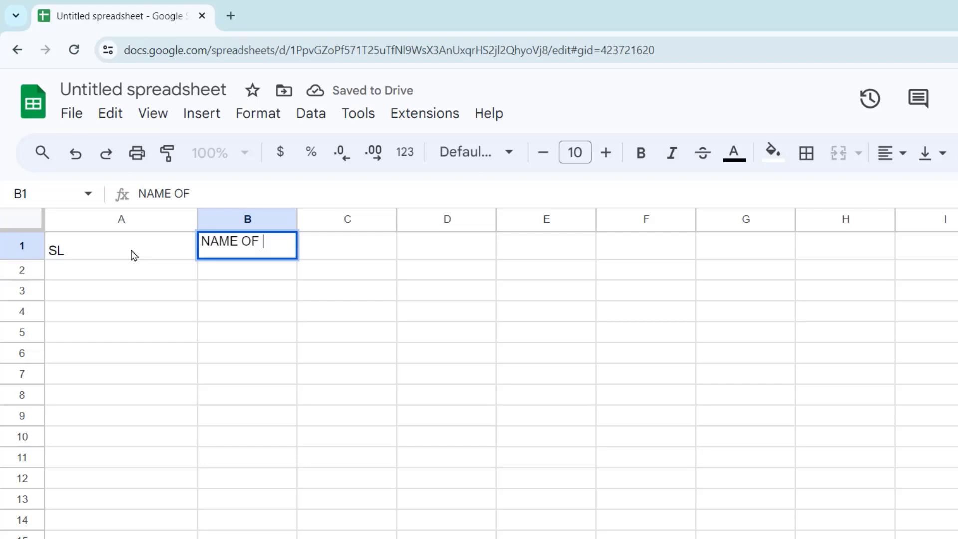
type("THE ")
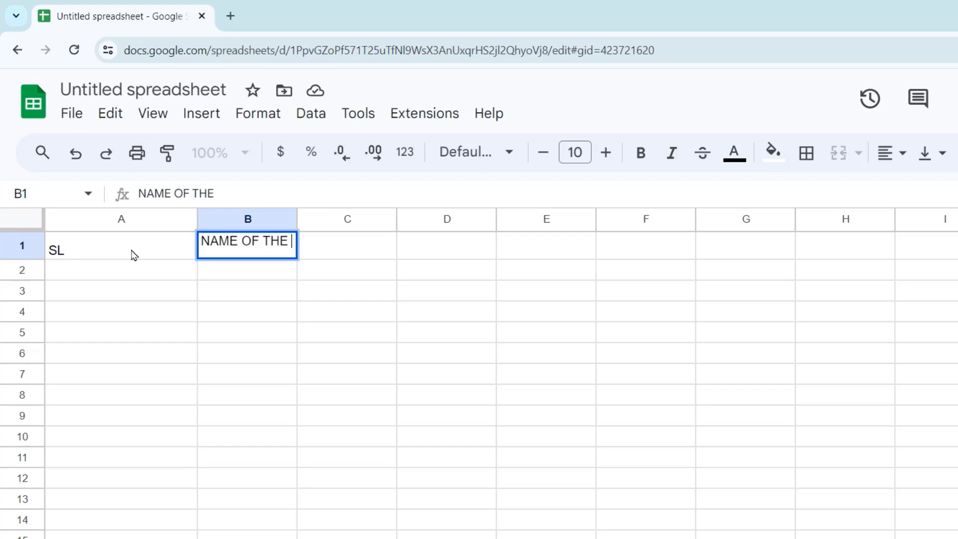
type("STUDEN")
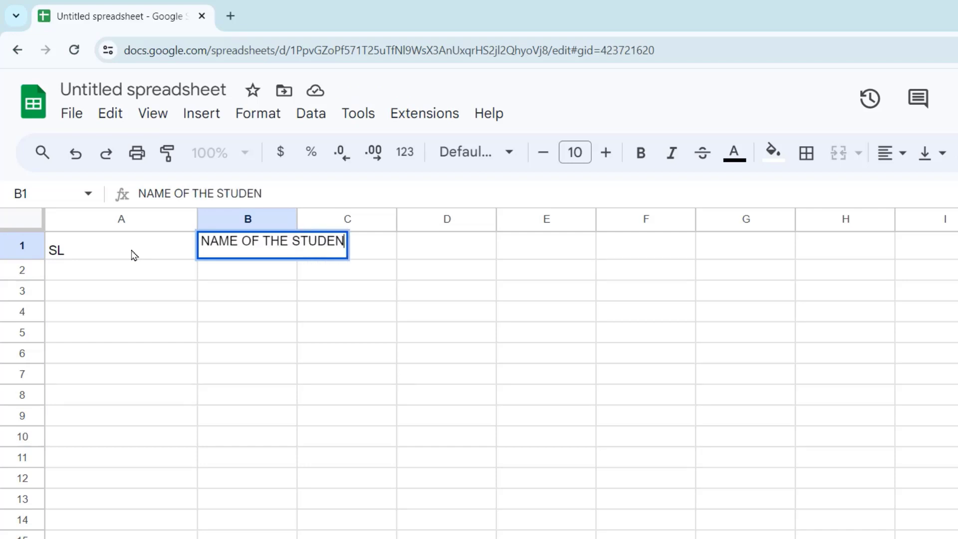
type("T")
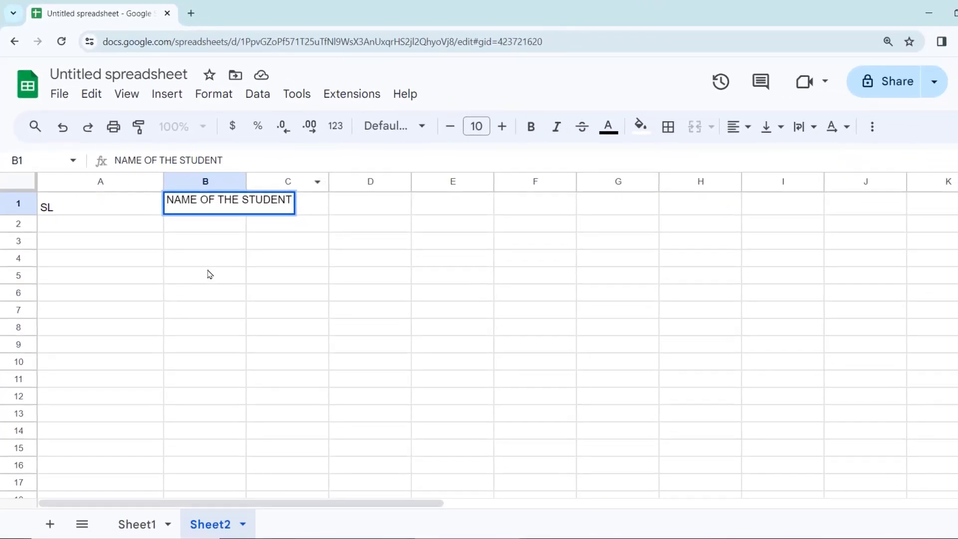
left_click(210, 273)
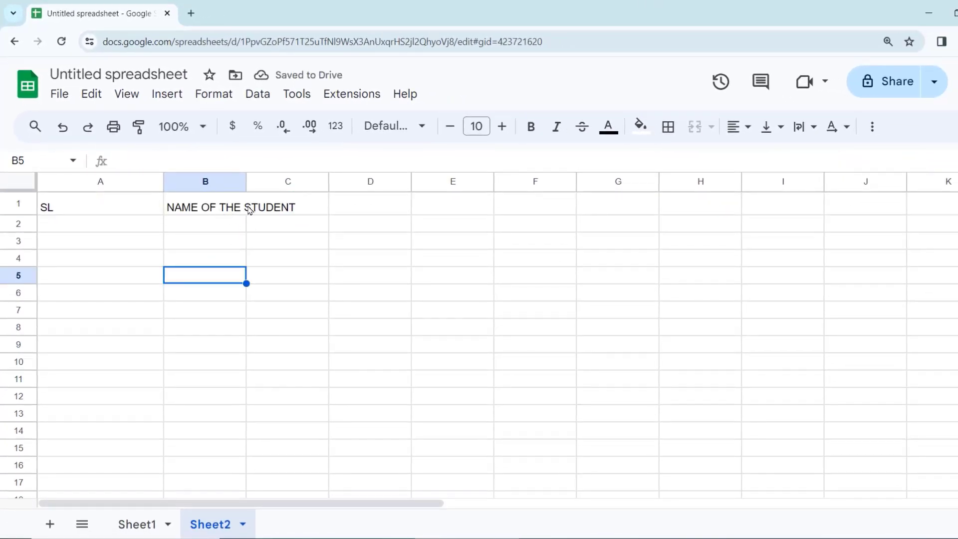
Wrap the text of the "NAME OF THE STUDENT" header in cell B1.
left_click(224, 210)
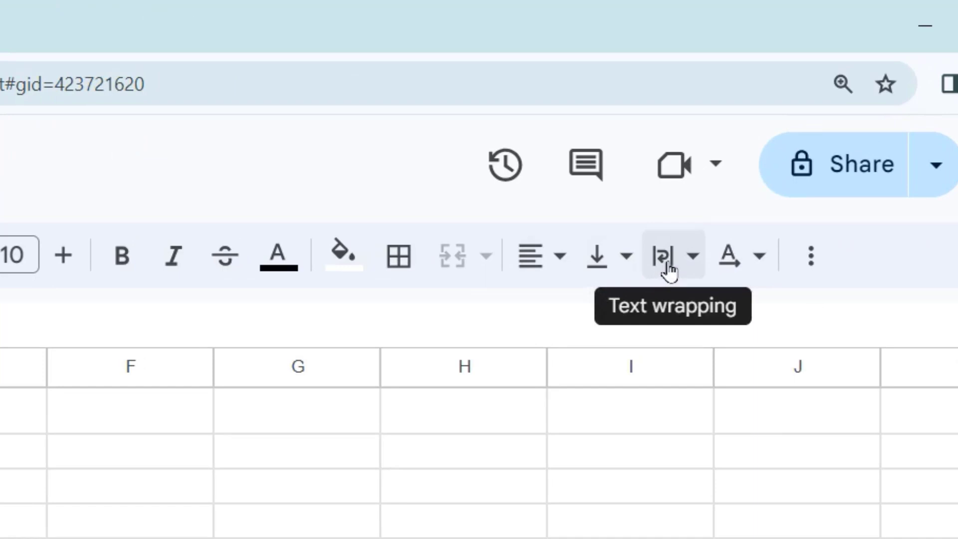
left_click(691, 271)
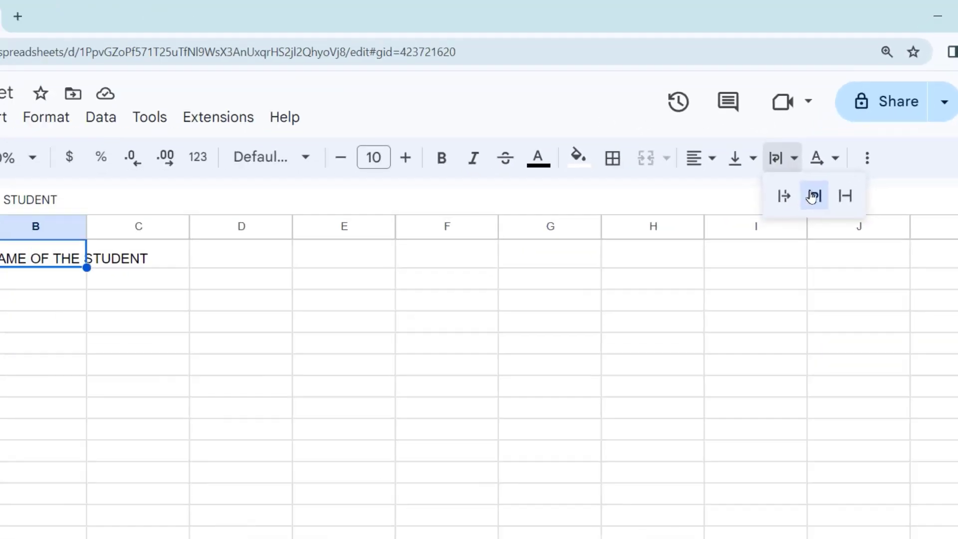
left_click(725, 316)
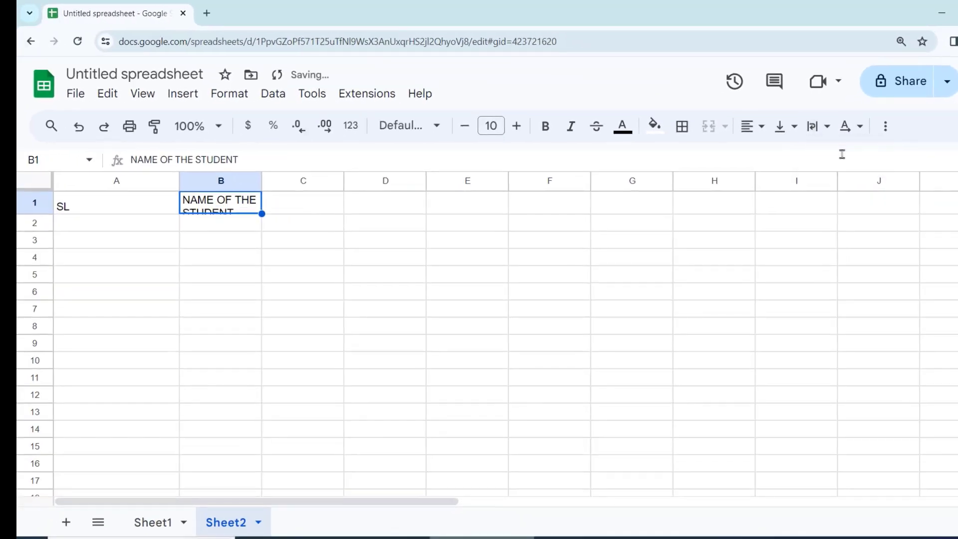
left_click(237, 264)
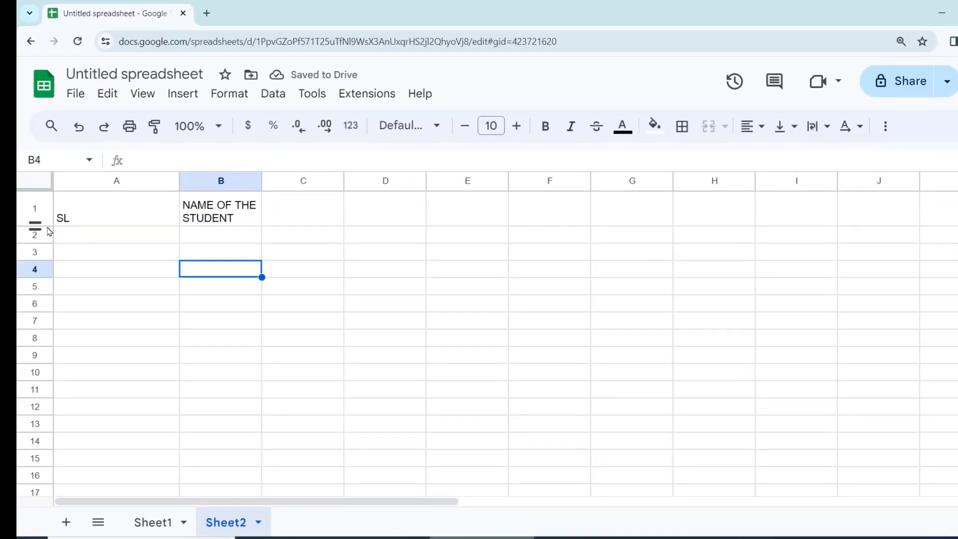
Enter the subject header "ODIA" in cell C1.
left_click(230, 207)
left_click(288, 209)
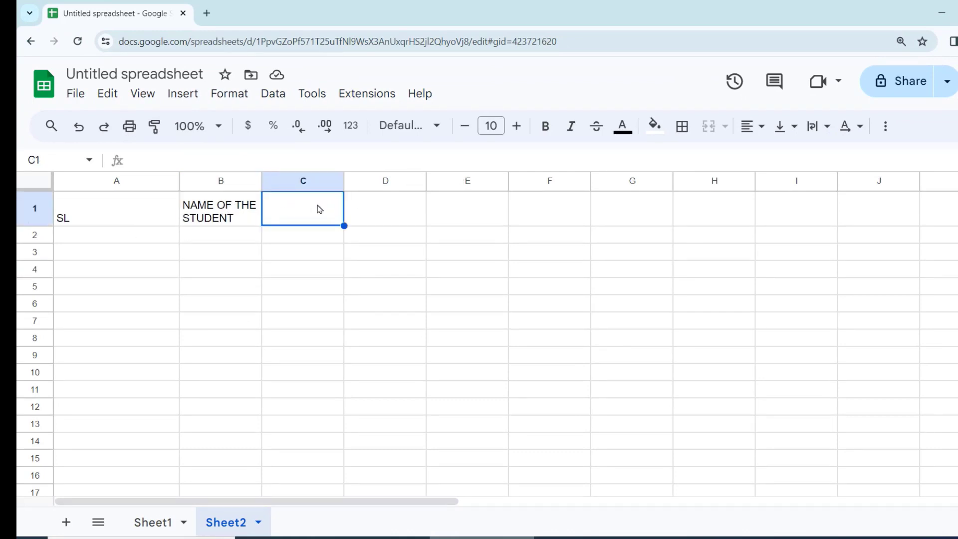
type("ODIA")
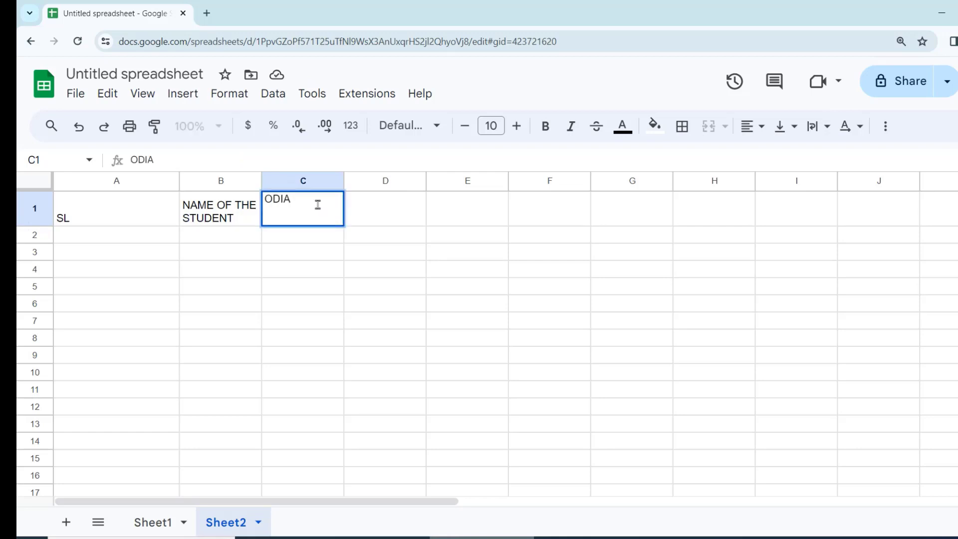
key("Tab")
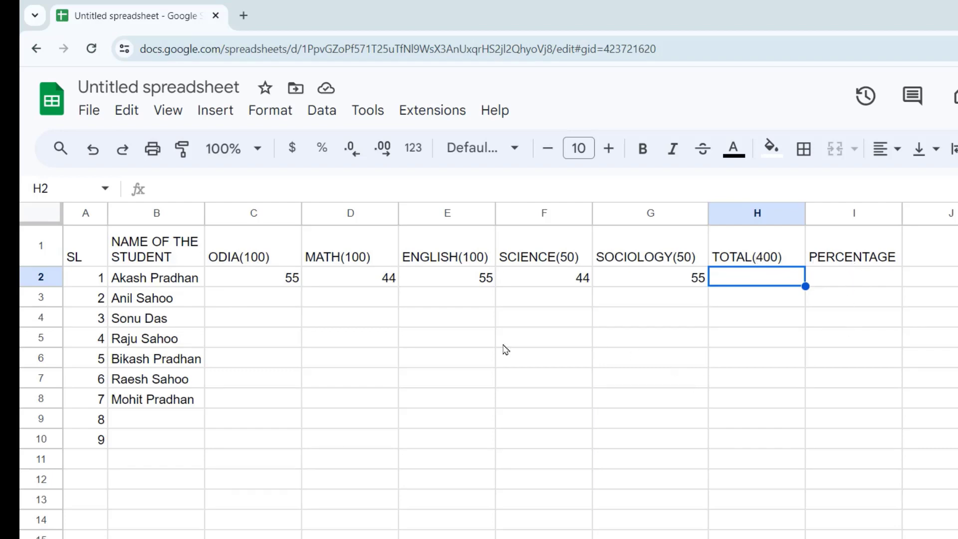
Fill the header row A1:I1 with bright green.
left_click(360, 344)
left_click_drag(76, 247, 300, 261)
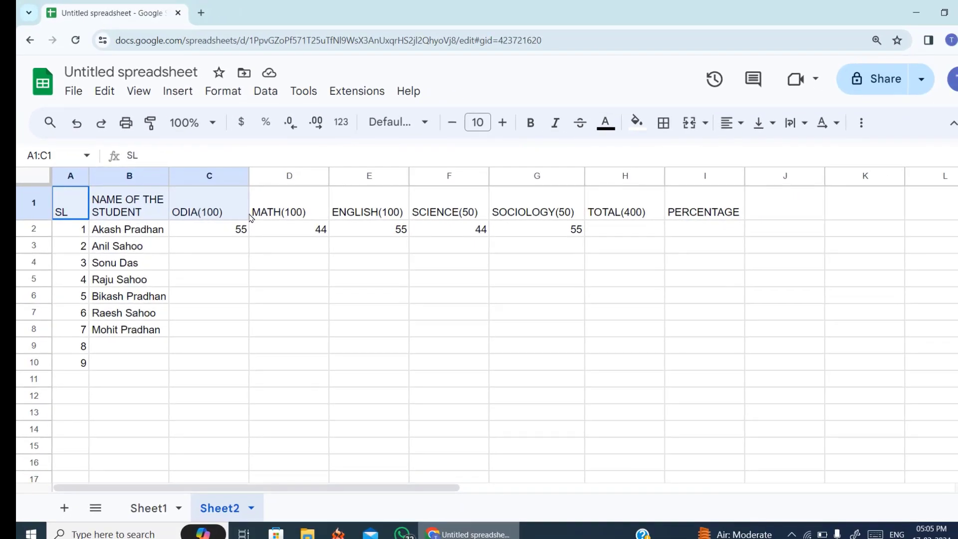
left_click_drag(249, 216, 701, 217)
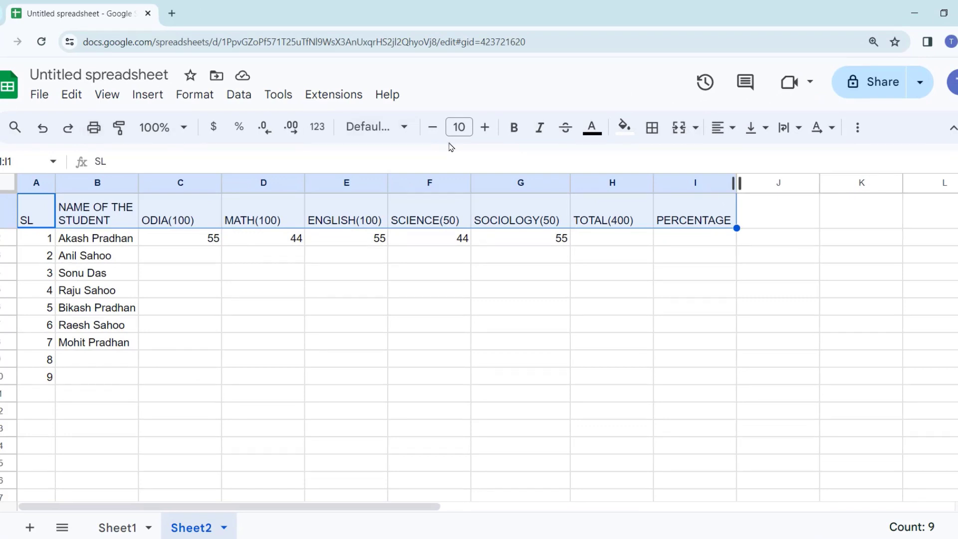
left_click(630, 134)
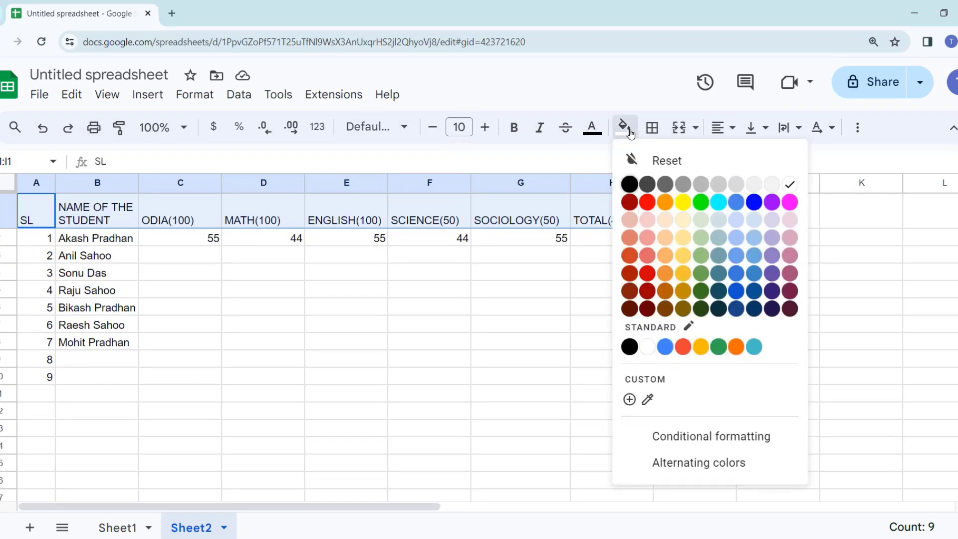
left_click(702, 203)
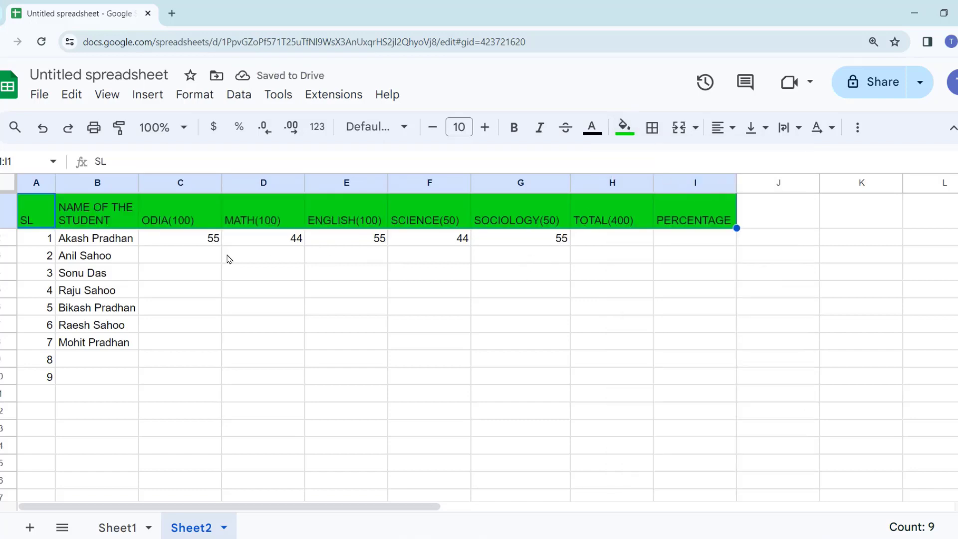
Colour the text of the header row A1:I1 red.
left_click(593, 130)
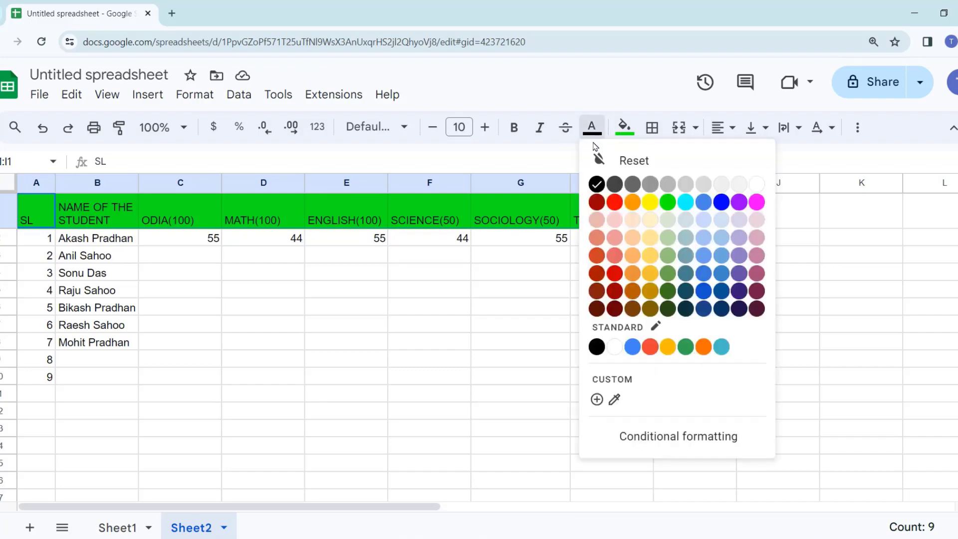
left_click(614, 206)
left_click(592, 129)
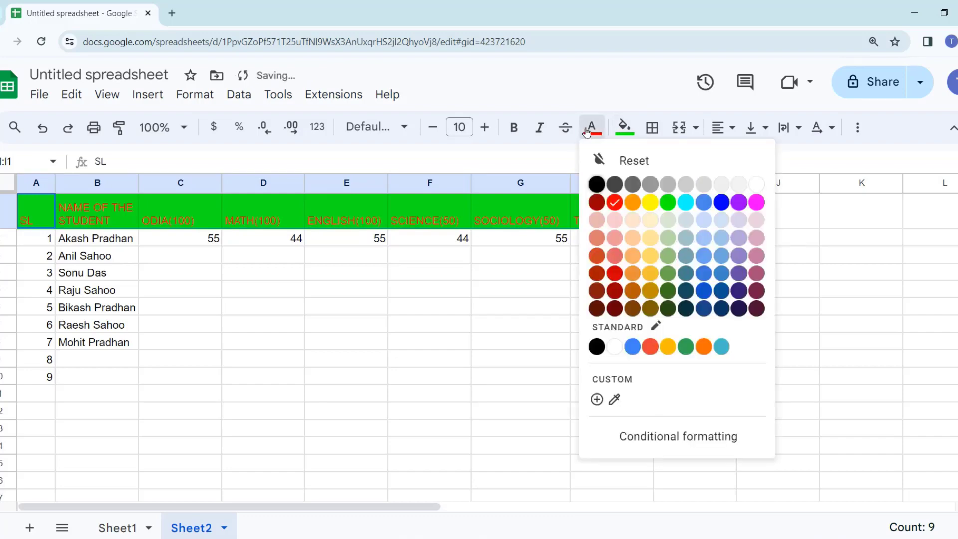
left_click(616, 206)
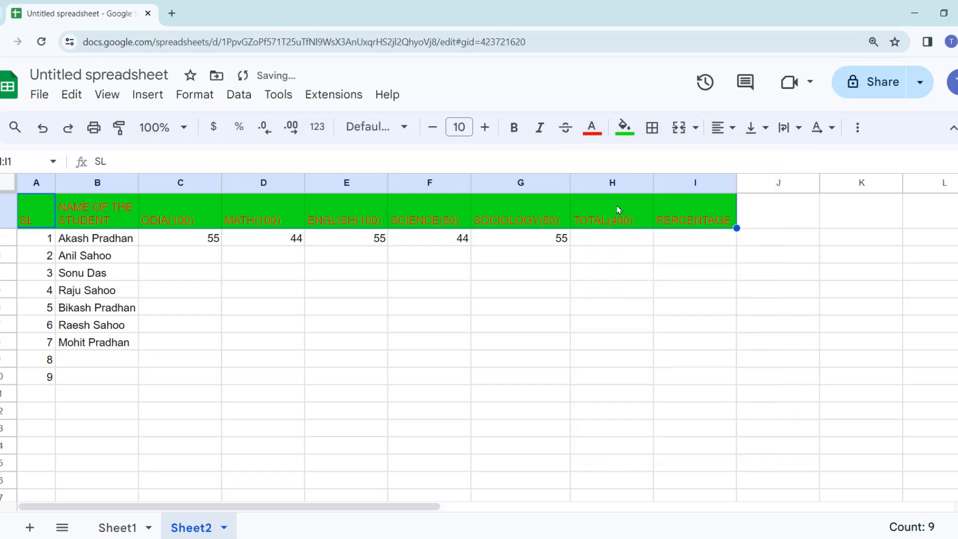
Make the header row A1:I1 bold and set its text colour to black.
left_click(517, 133)
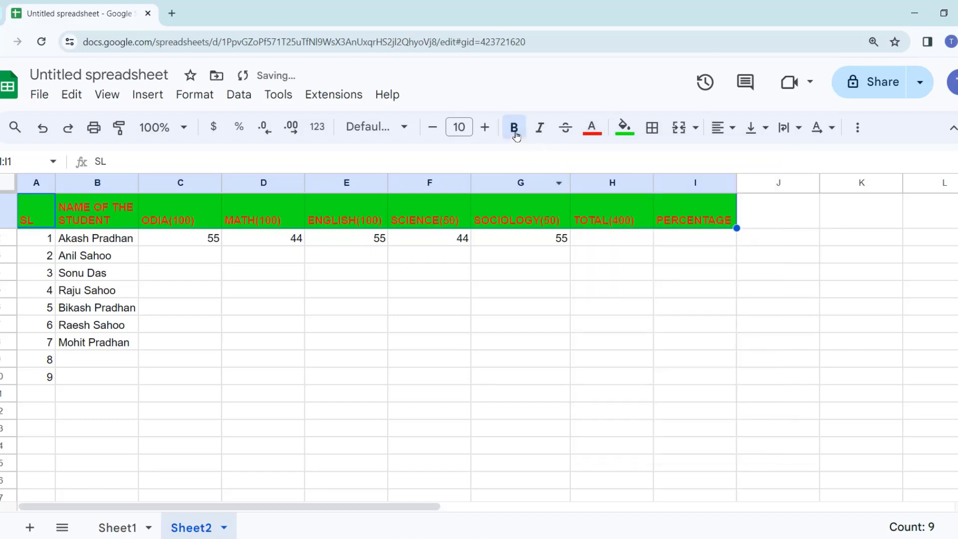
left_click(593, 129)
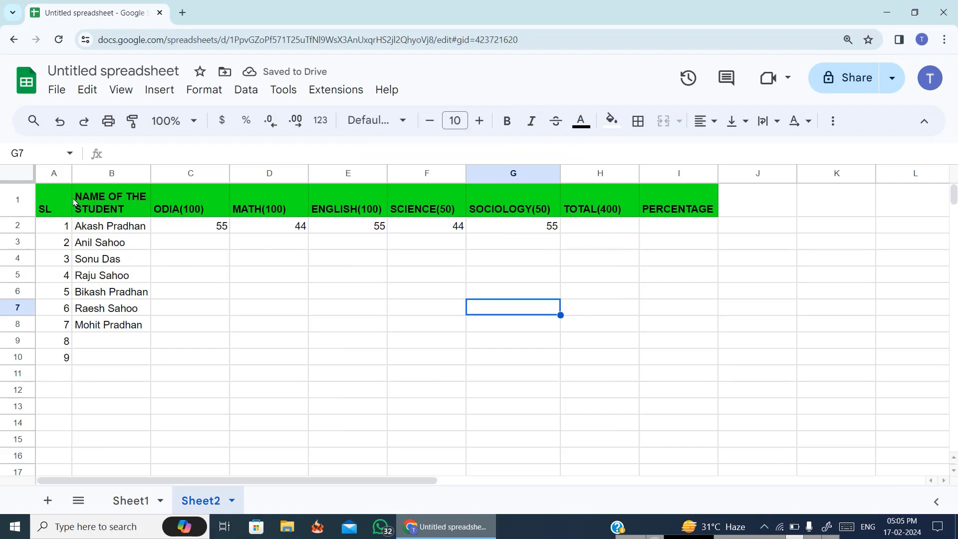
Change the fill colour of the header row A1:I1 to yellow.
left_click_drag(37, 202, 665, 168)
left_click(612, 121)
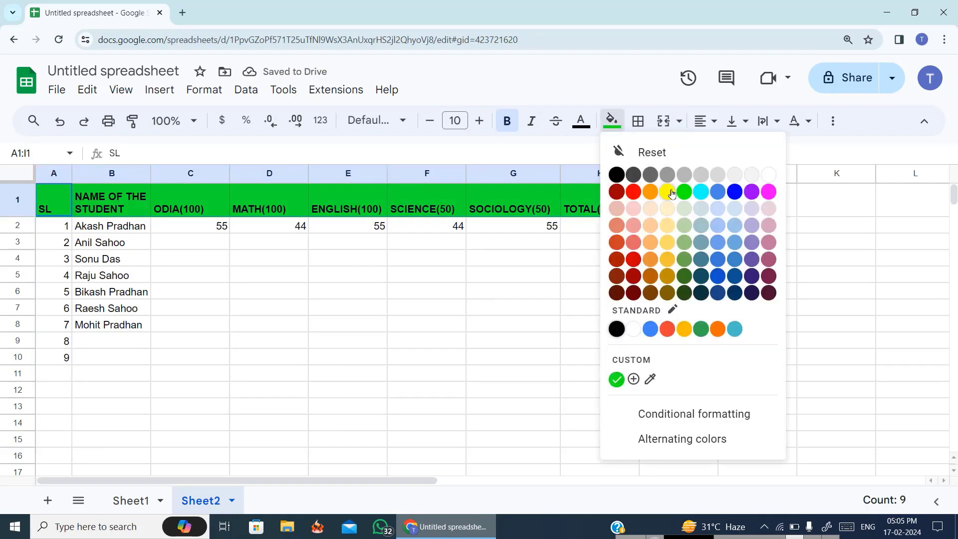
left_click(669, 189)
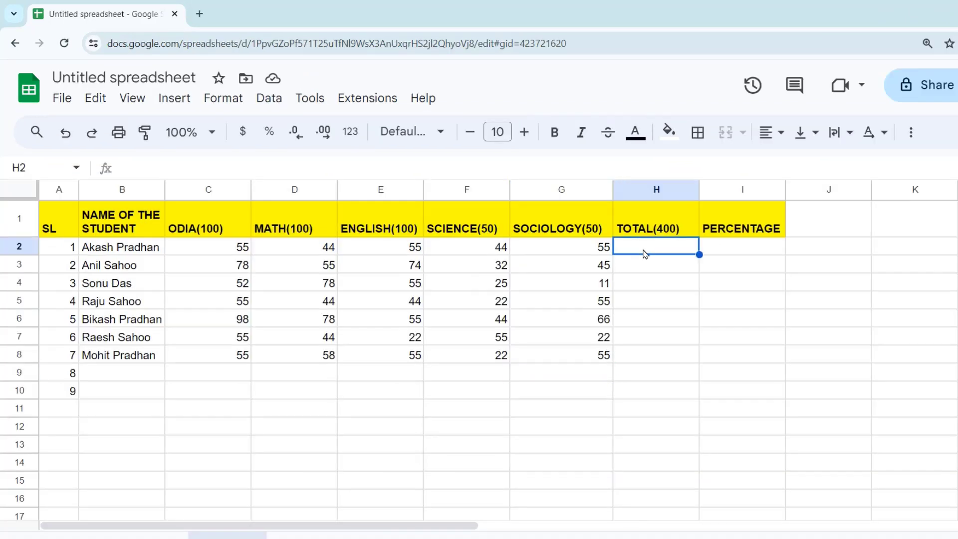
Enter =SUM(C2:G2) in H2 to total the first student's marks.
type("=")
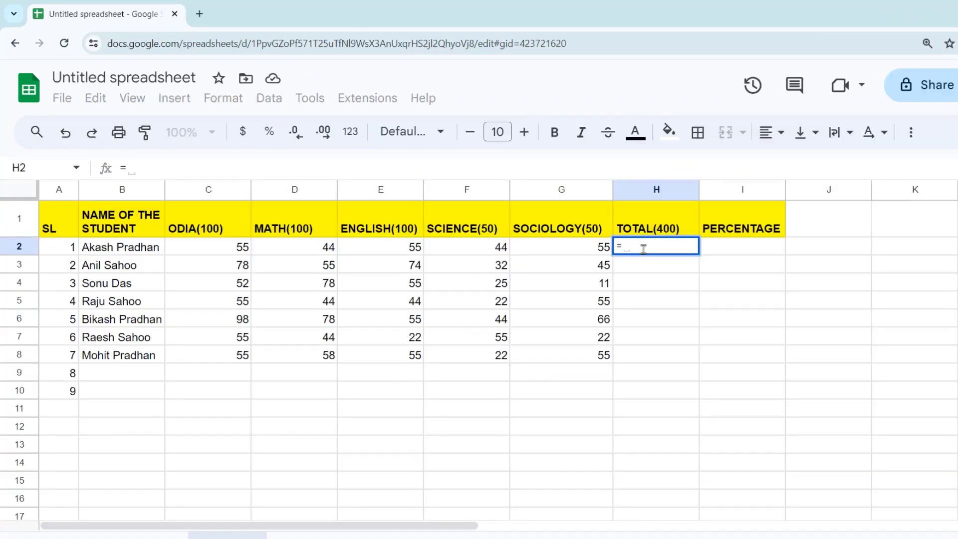
type("s")
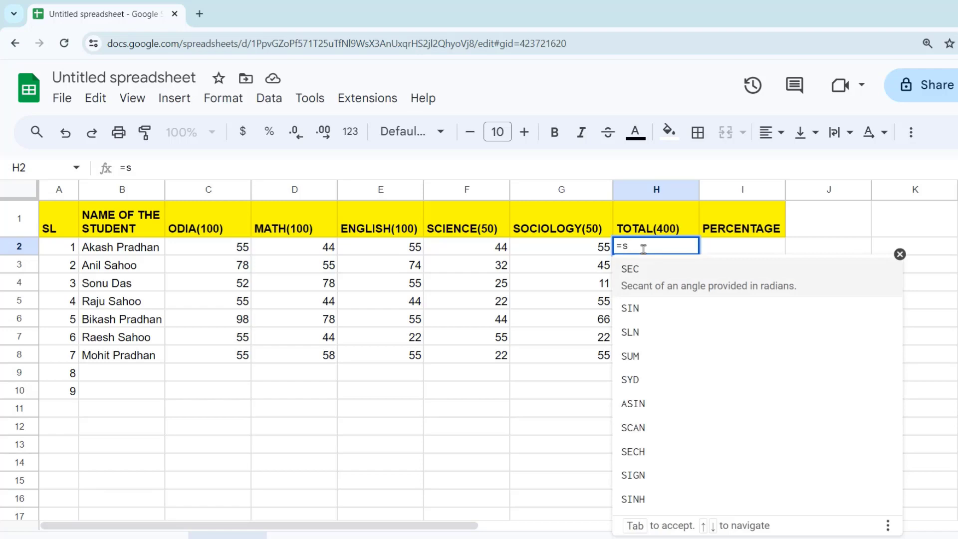
type("um")
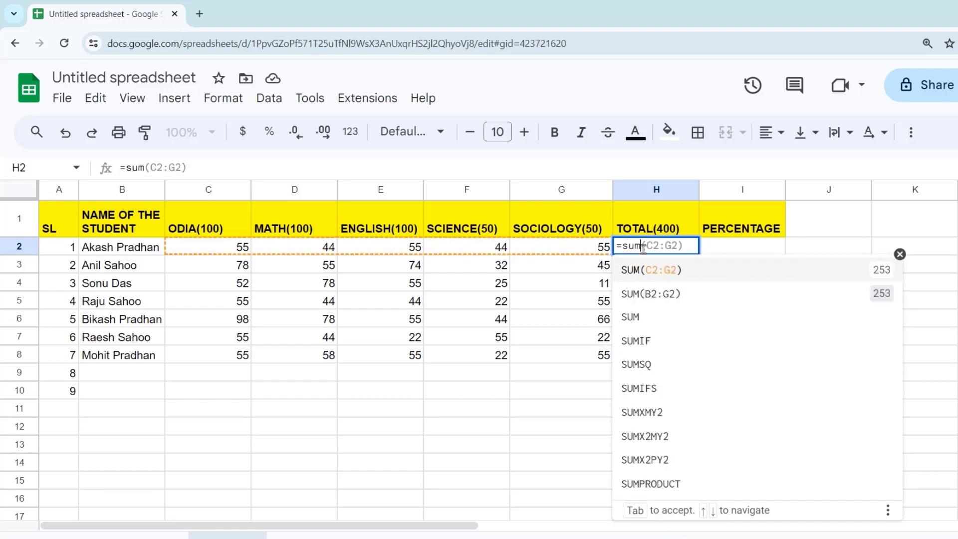
key("Tab")
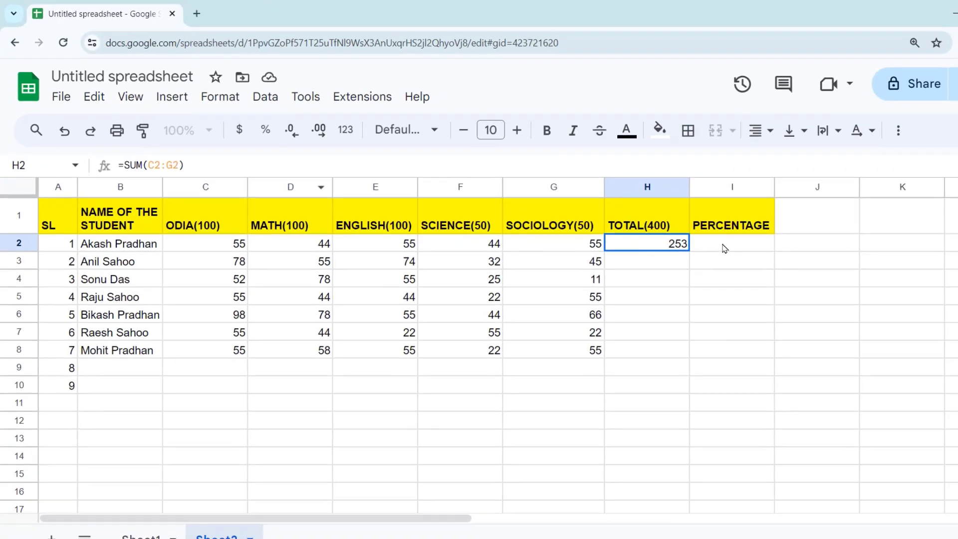
Calculate the first student's percentage in I2 with the formula =253/400*100.
left_click(781, 265)
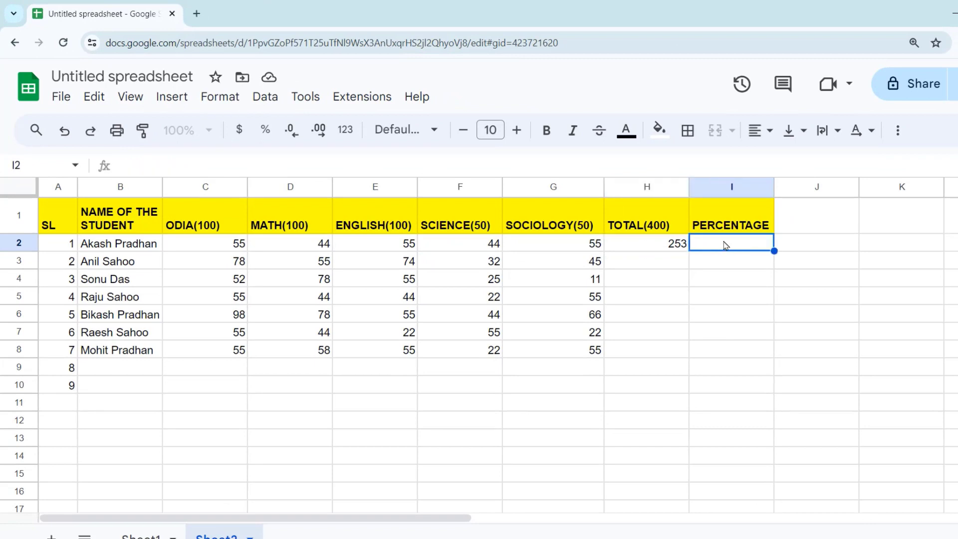
type("=")
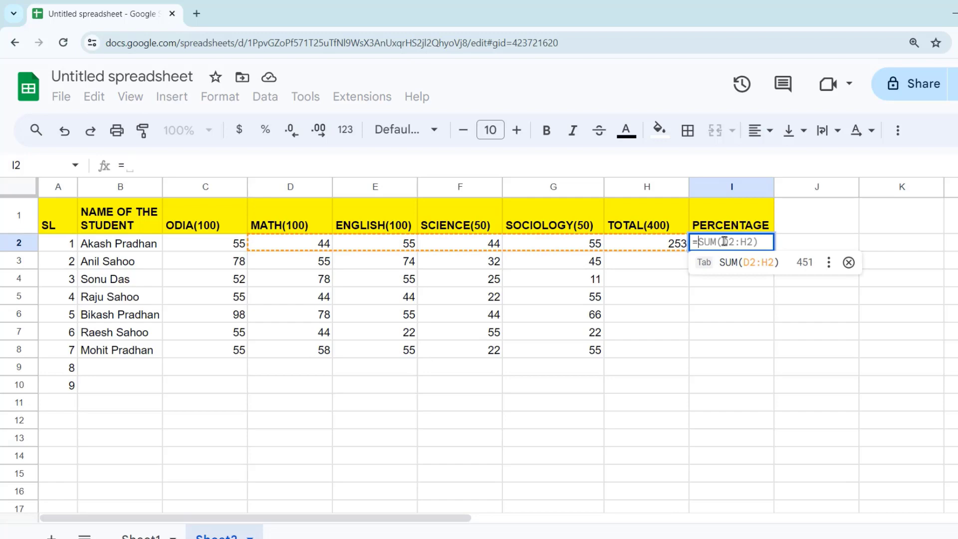
type("25")
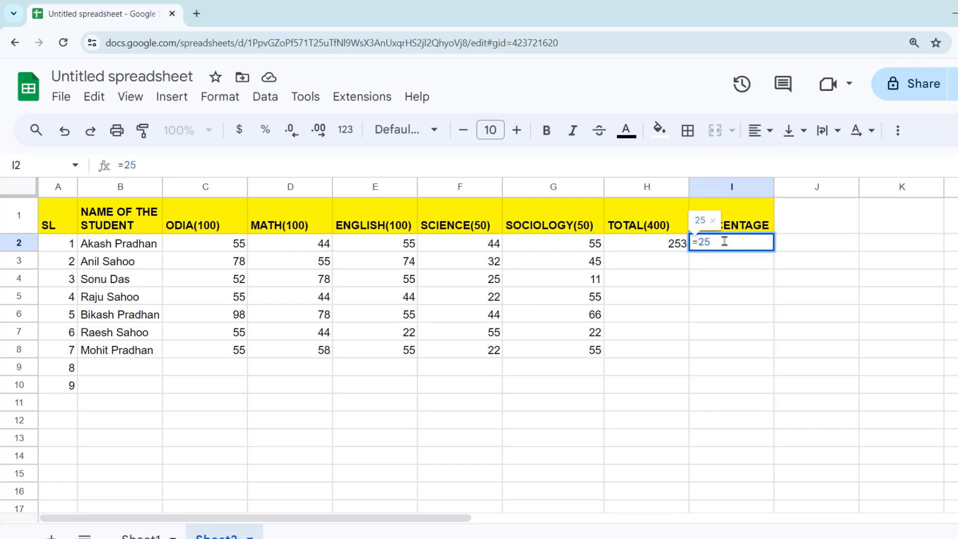
type("3/")
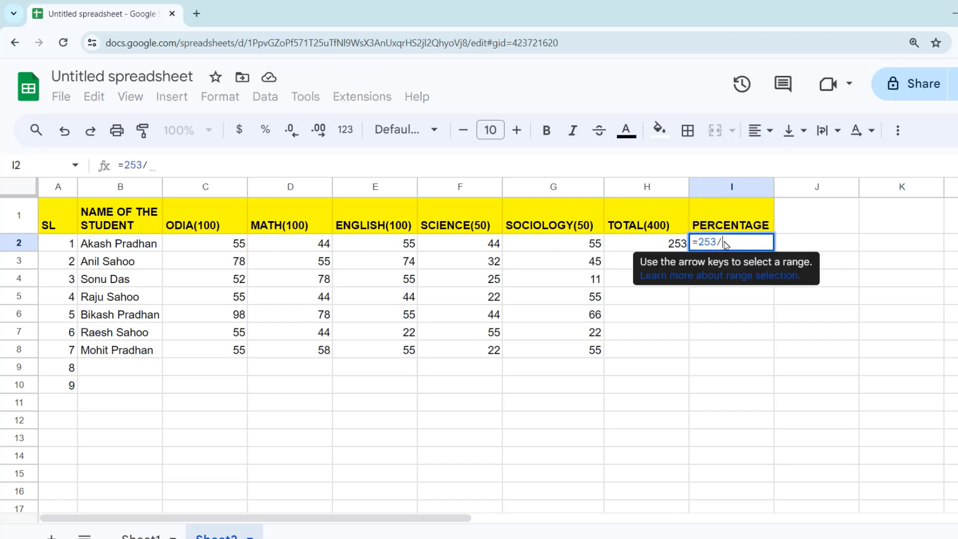
type("4")
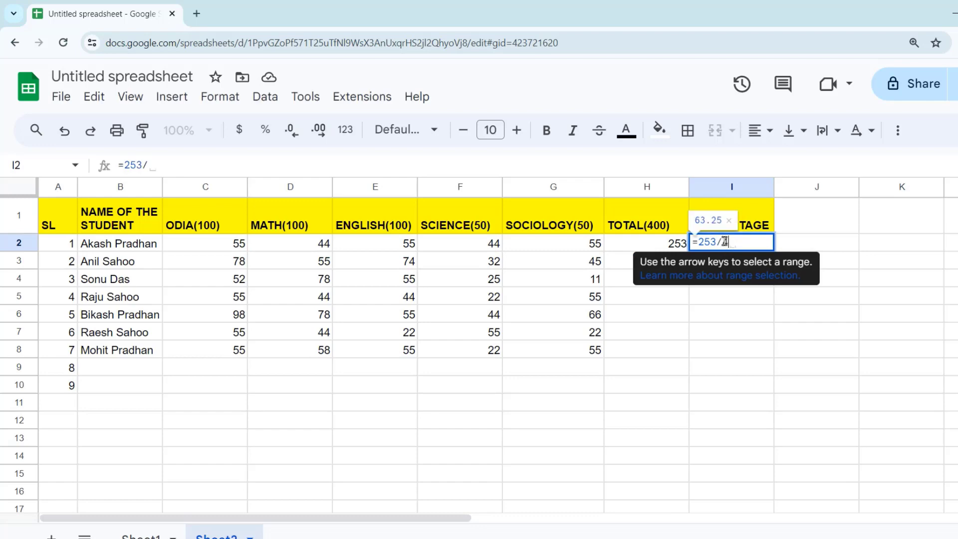
type("00")
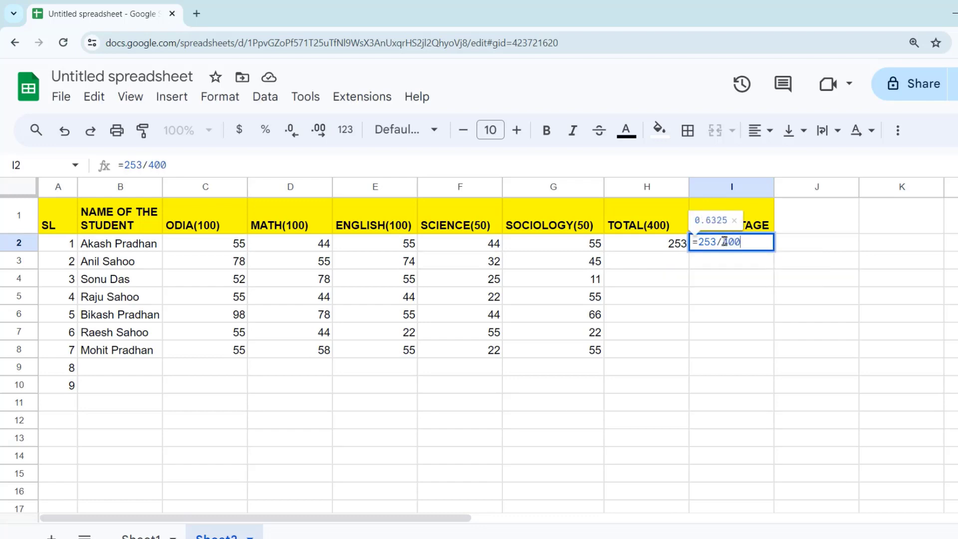
type("*100")
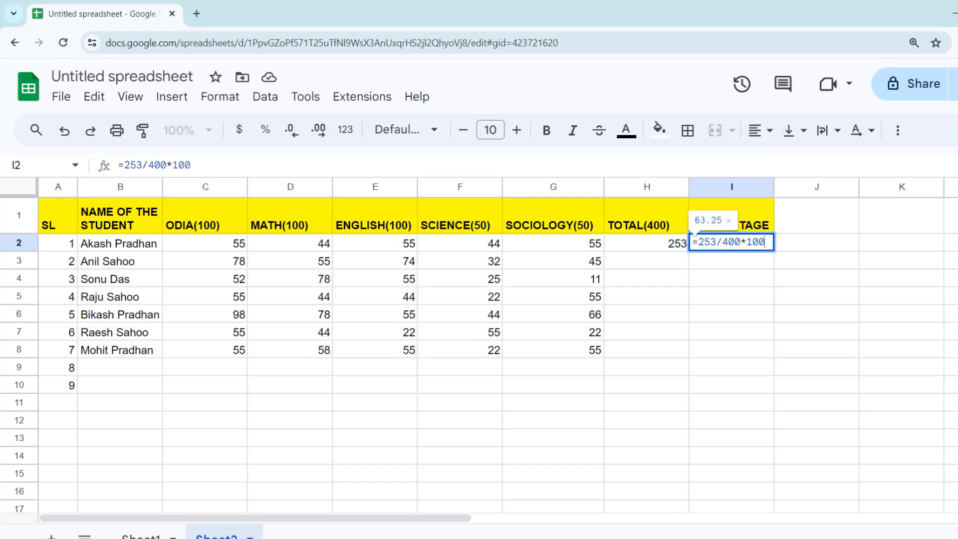
key("Return")
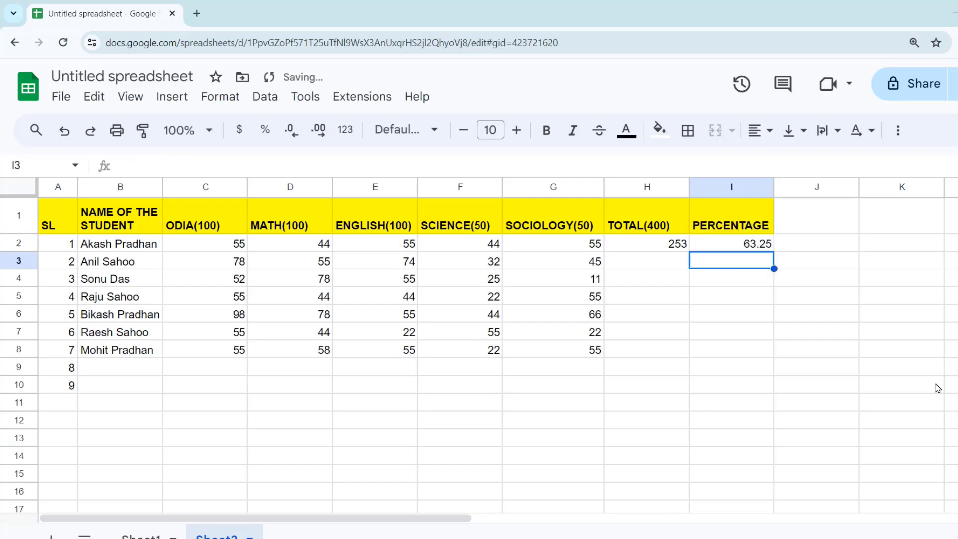
Fill the SUM formula from H2 down to H8 to total the remaining students' marks.
left_click(667, 260)
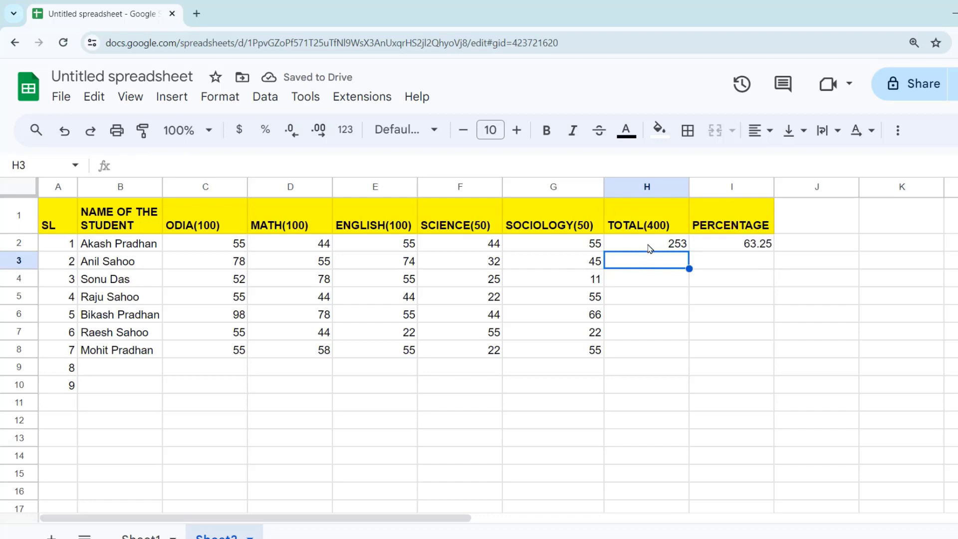
left_click(650, 247)
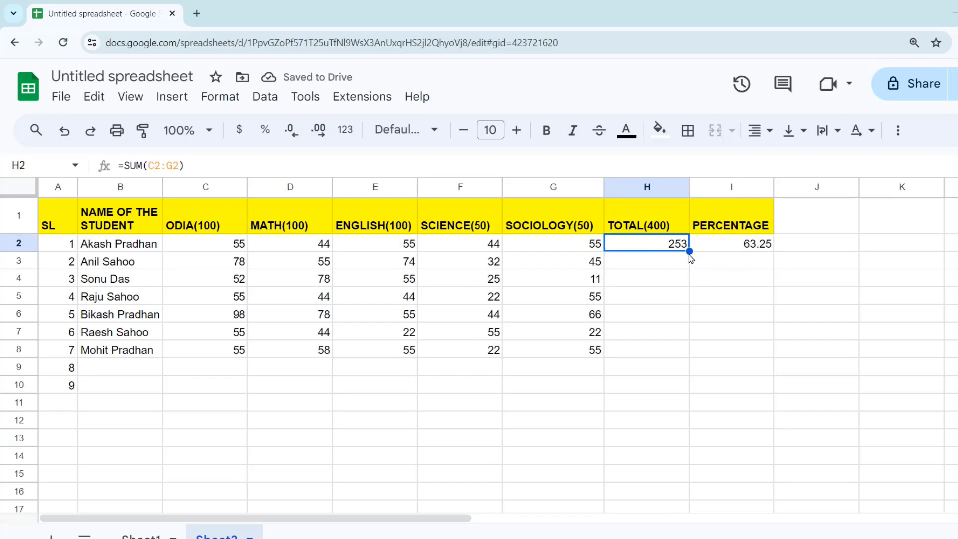
left_click_drag(689, 251, 679, 351)
Calculate the second student's percentage in I3 with the formula =284/400*100.
left_click(736, 261)
type("=")
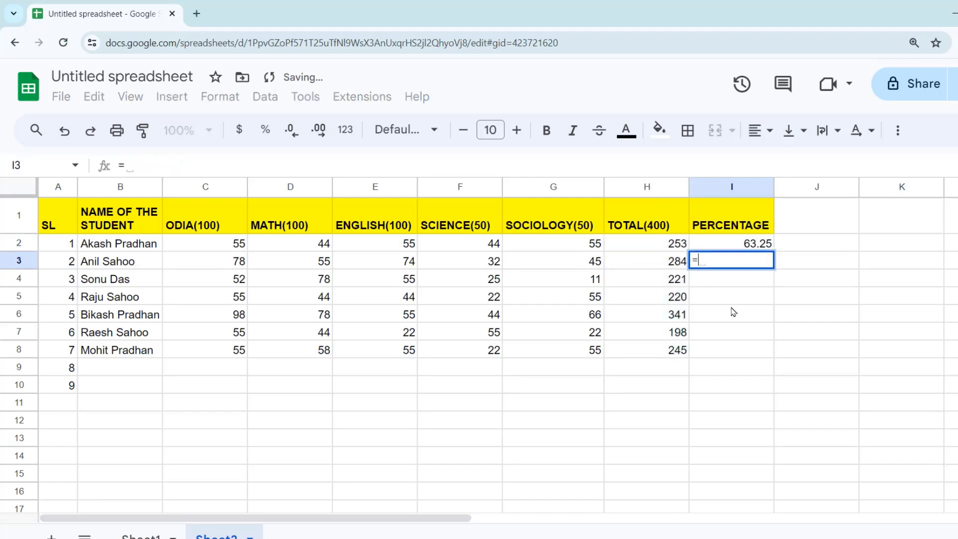
type("284/400")
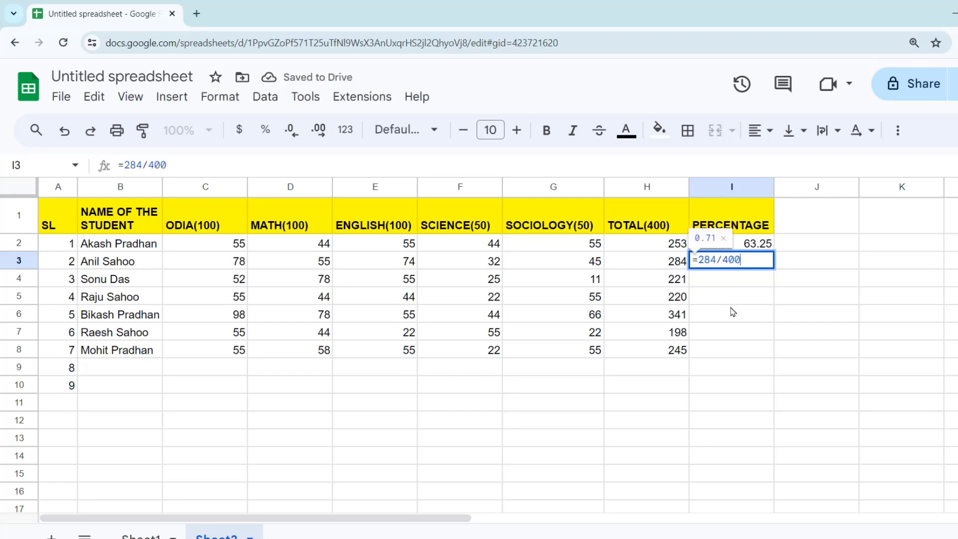
type("*100")
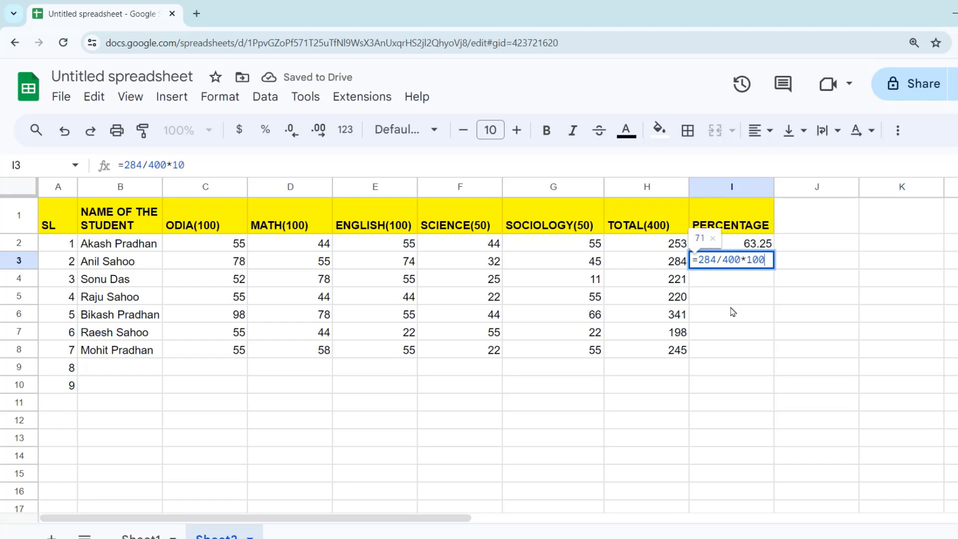
key("Return")
Clear the second student's percentage formula from I3.
left_click(742, 315)
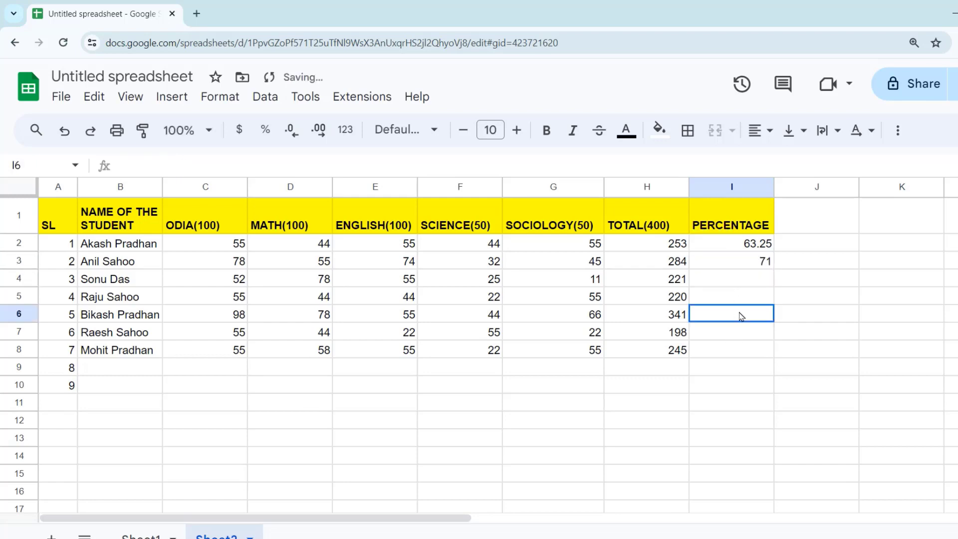
left_click(739, 261)
key("Delete")
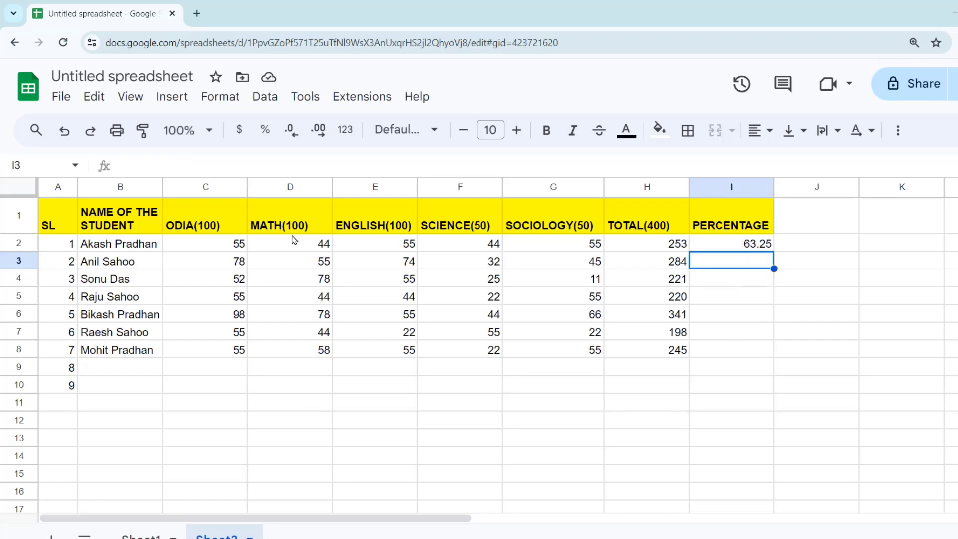